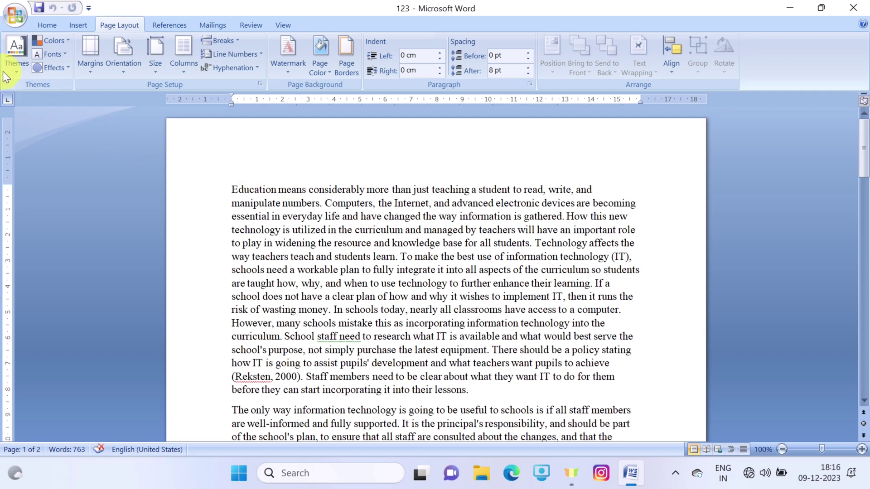
left_click(21, 73)
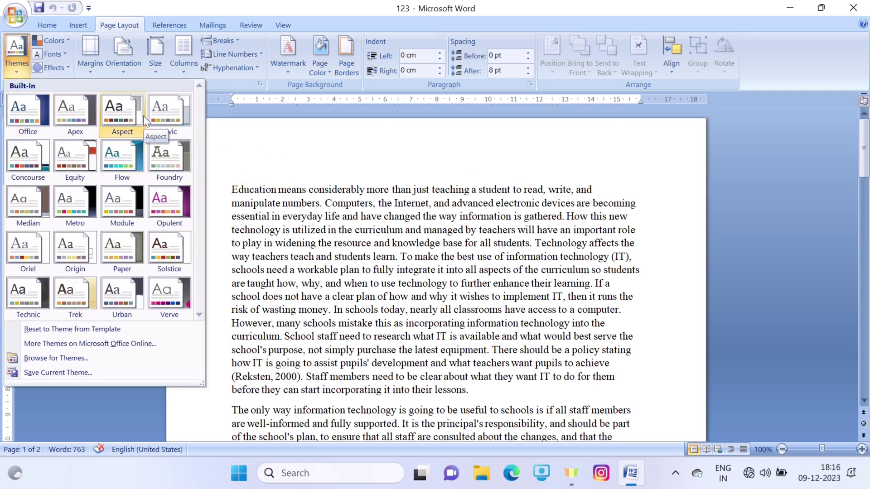
left_click(272, 211)
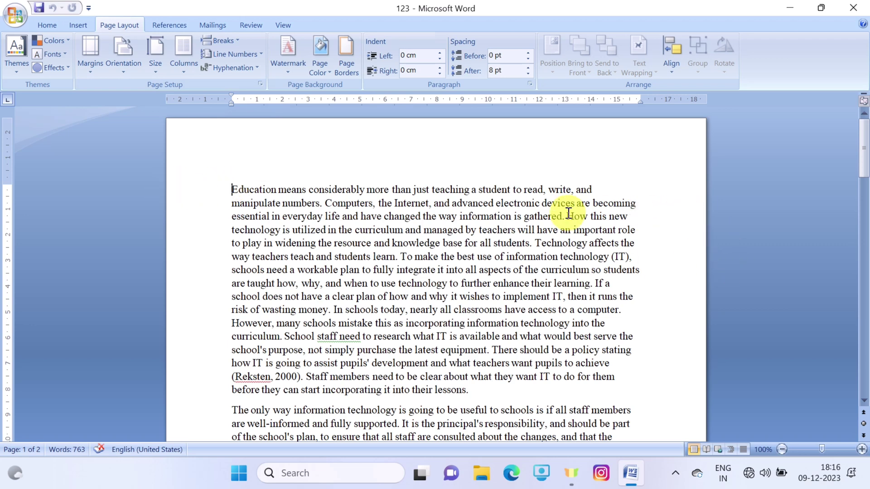
Apply the Narrow margin preset and fine-tune the top margin to 1.25 cm on the ruler.
left_click(101, 76)
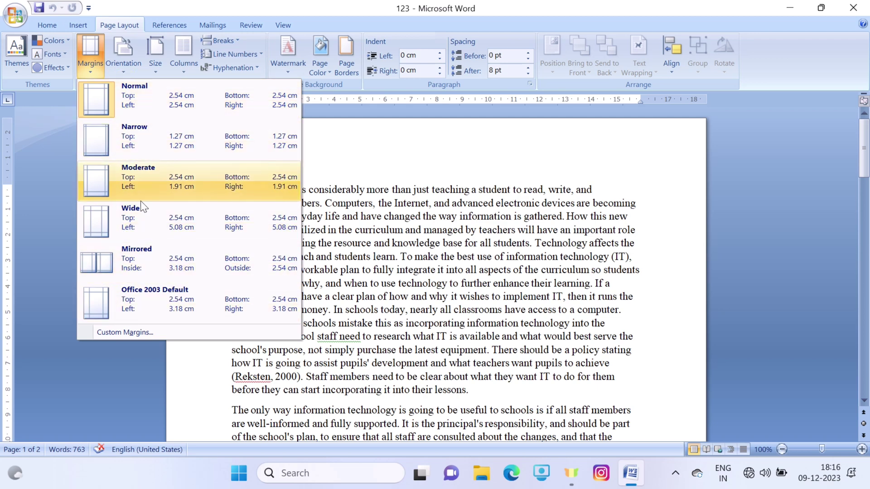
left_click(145, 138)
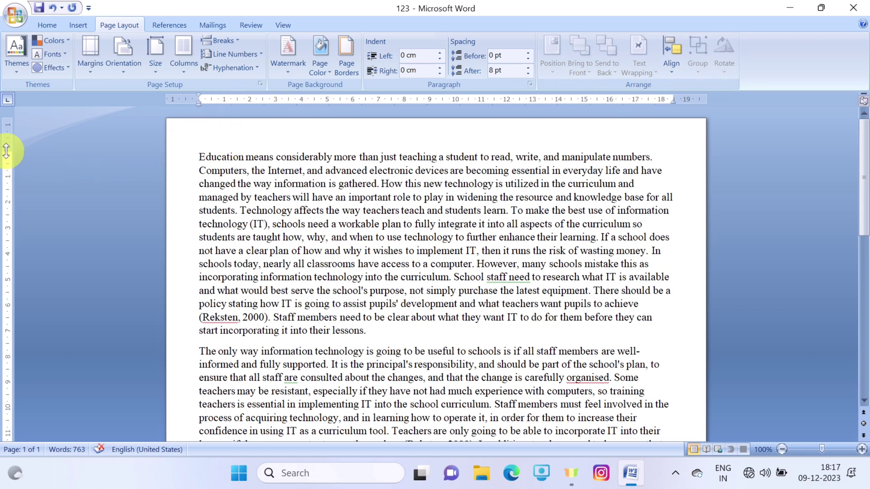
mouse_move(6, 151)
left_mouse_down()
mouse_move(11, 123)
mouse_move(12, 150)
left_mouse_up()
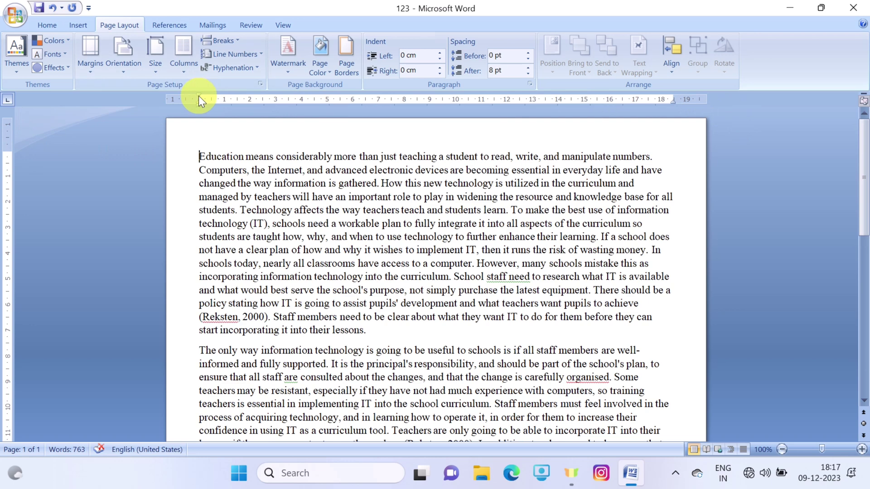
Try narrowing the left page margin on the ruler and undo that change.
left_click_drag(198, 99, 175, 98)
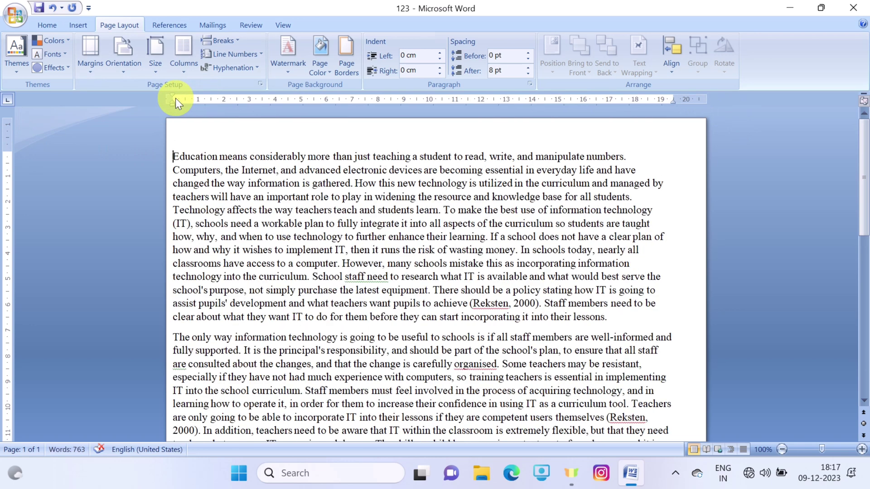
key("ctrl+z")
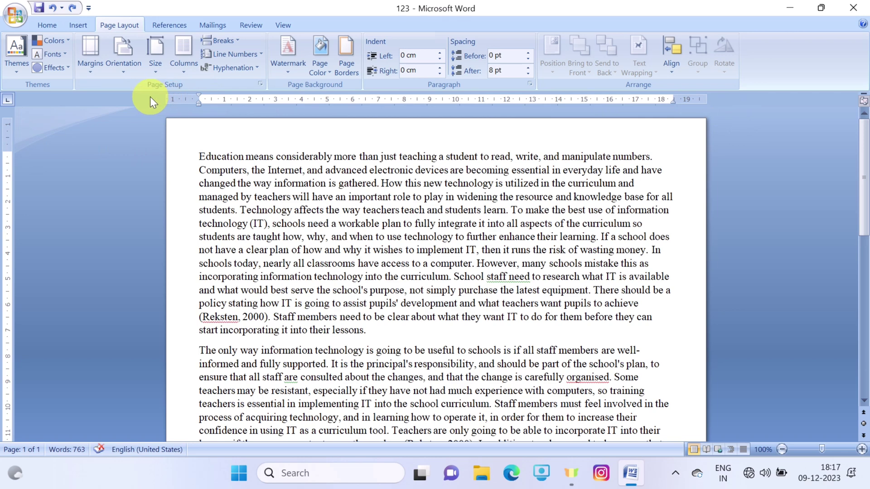
Set a custom top margin of 3 cm for the whole document and apply it.
left_click(98, 75)
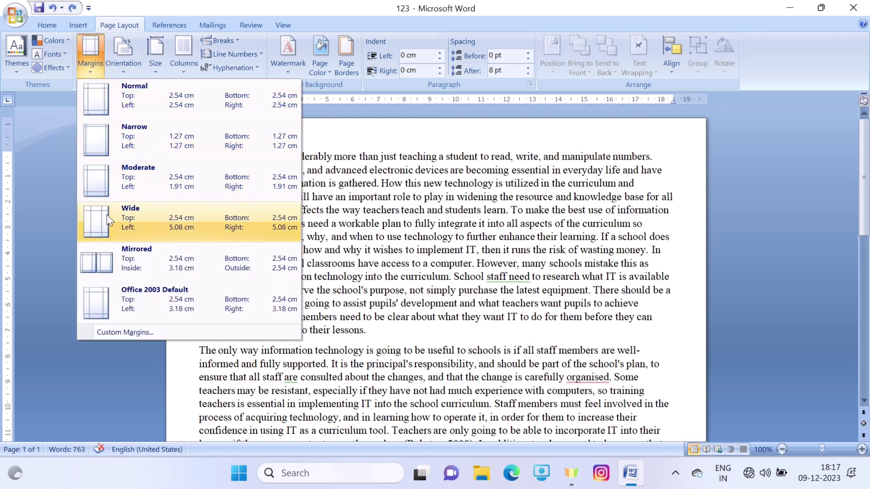
left_click(133, 331)
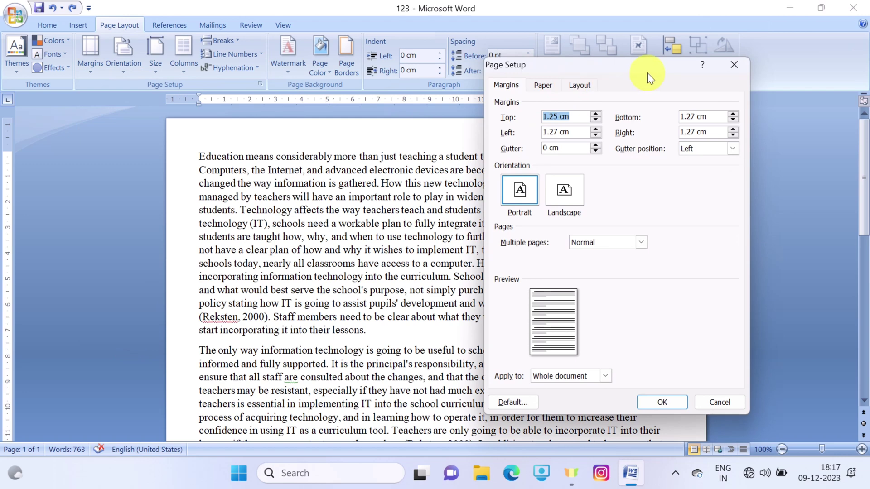
left_click_drag(647, 71, 689, 50)
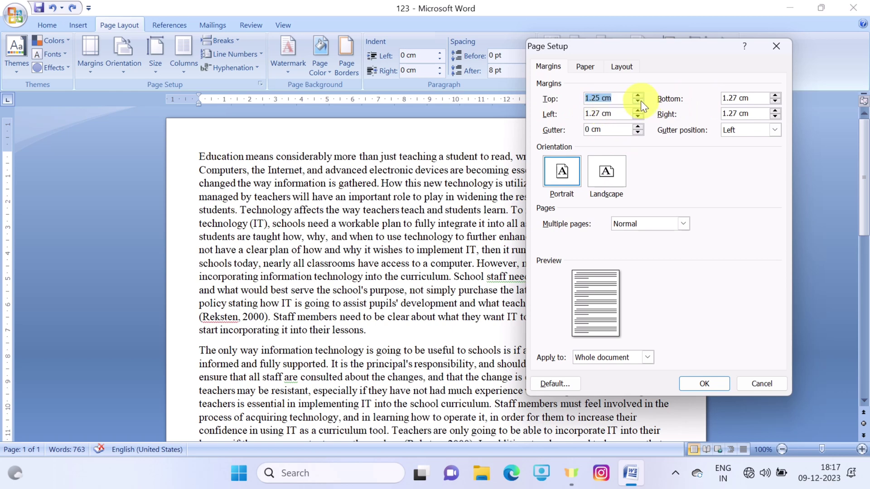
left_click_drag(637, 96, 638, 96)
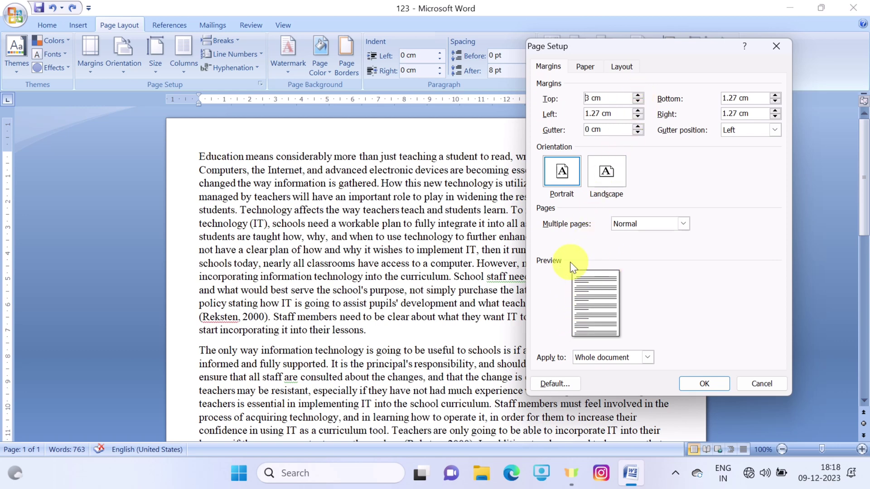
left_click(637, 101)
left_click(637, 100)
left_click(638, 101)
left_click(637, 100)
left_click(638, 101)
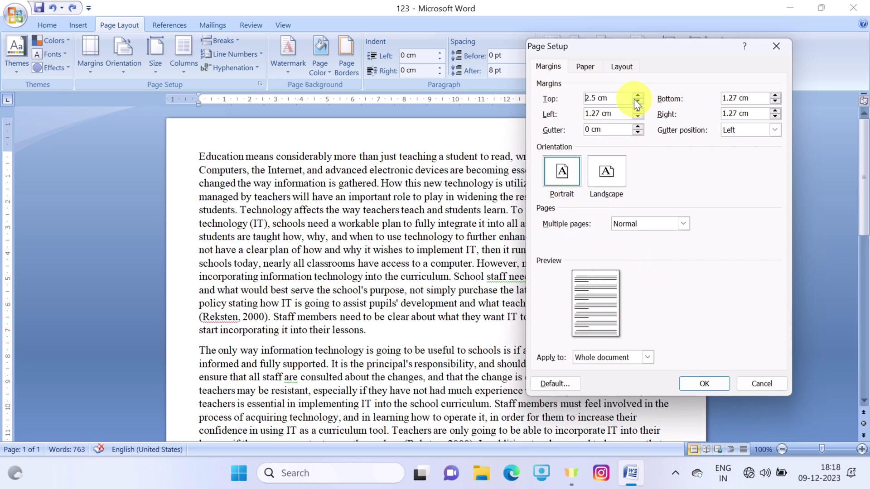
left_click(637, 101)
left_click(638, 100)
left_click(637, 101)
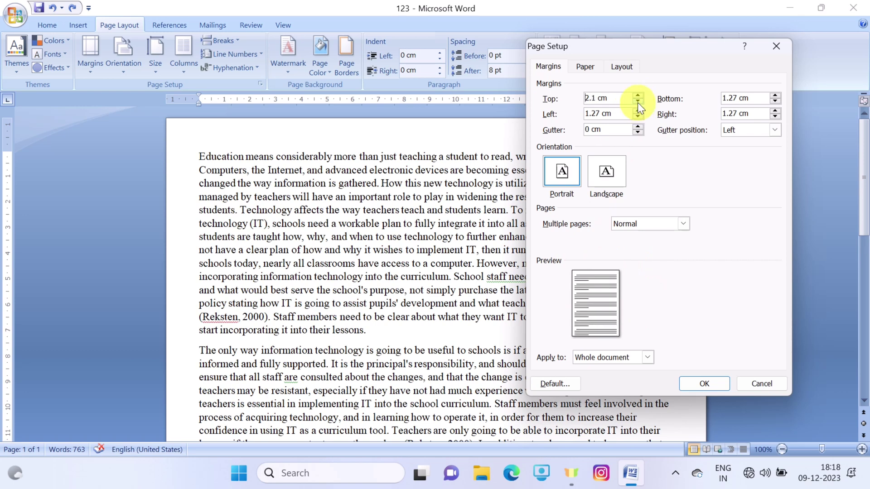
left_click(637, 96)
left_click(638, 95)
left_click(638, 95)
left_click(637, 96)
left_click(637, 96)
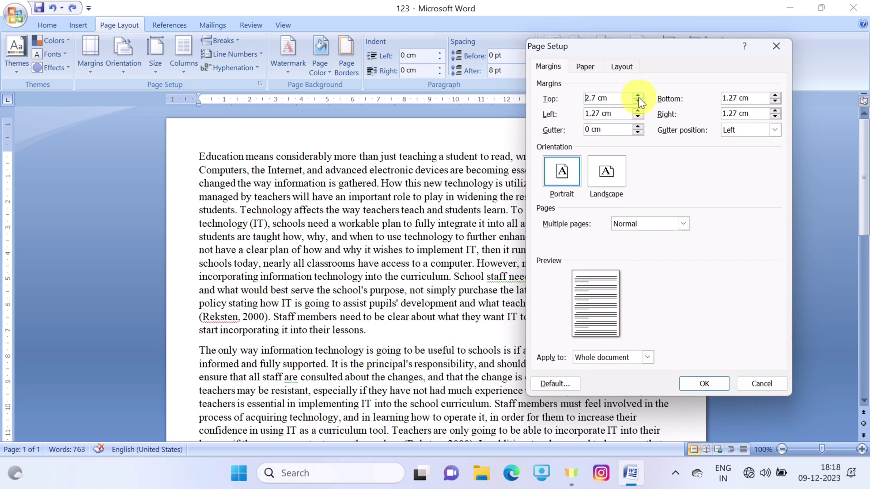
left_click(637, 96)
left_click(637, 96)
left_click(637, 96)
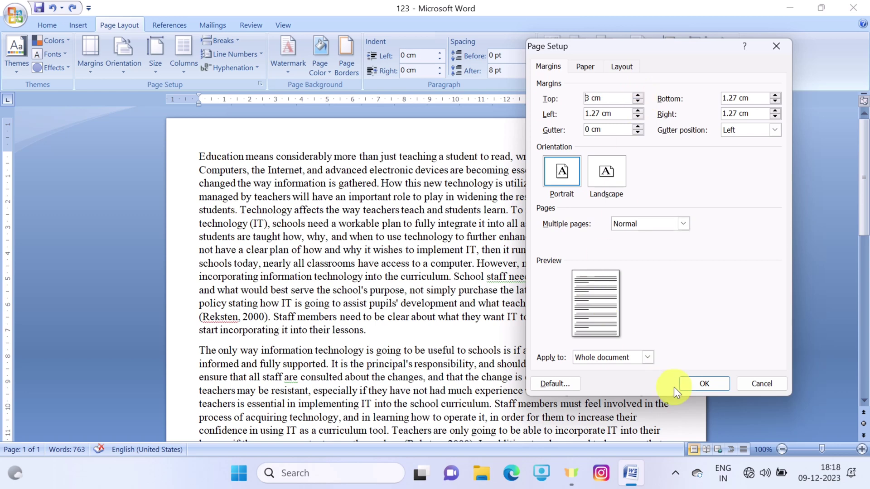
left_click(686, 384)
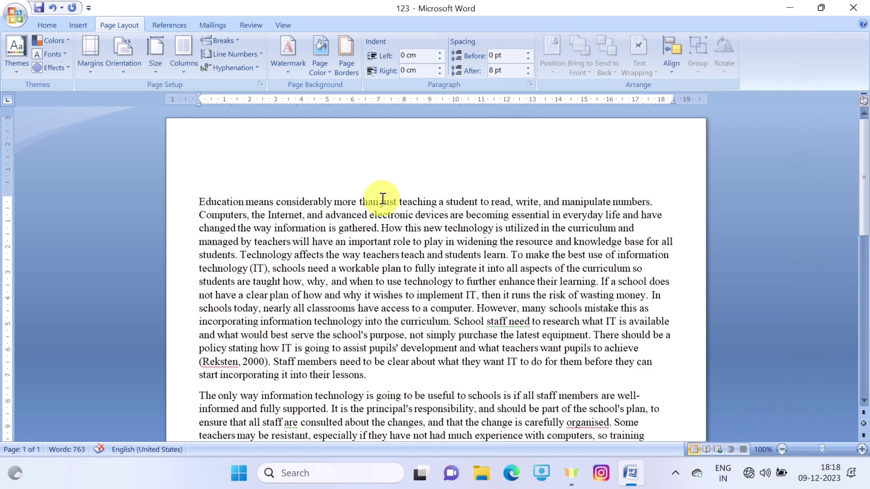
In the custom margin settings, choose the Left gutter position and raise the gutter to 1.5 cm.
left_click(96, 75)
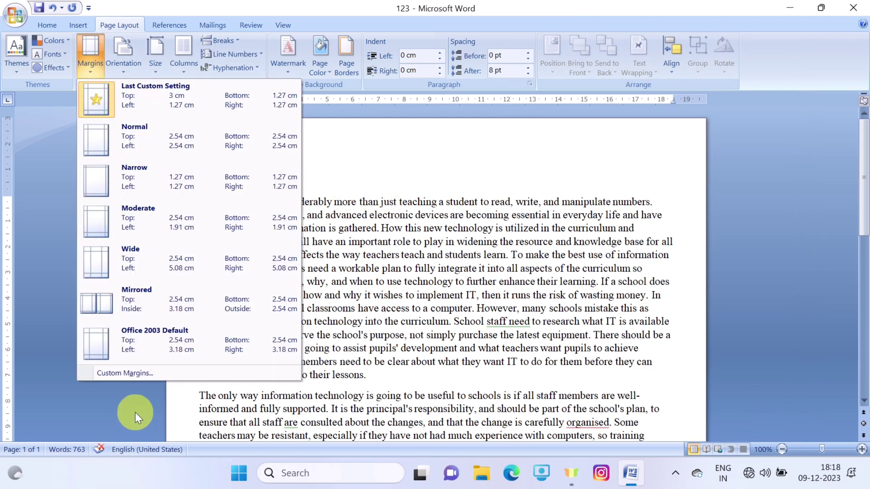
left_click(136, 370)
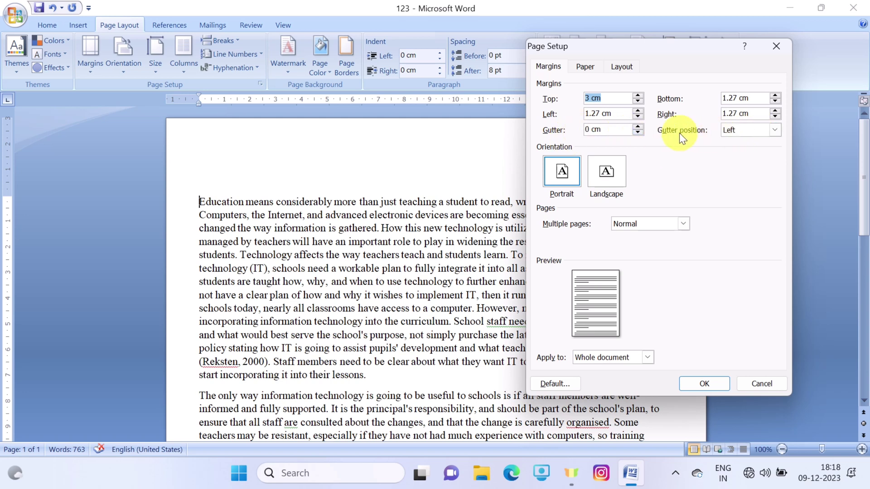
left_click(775, 130)
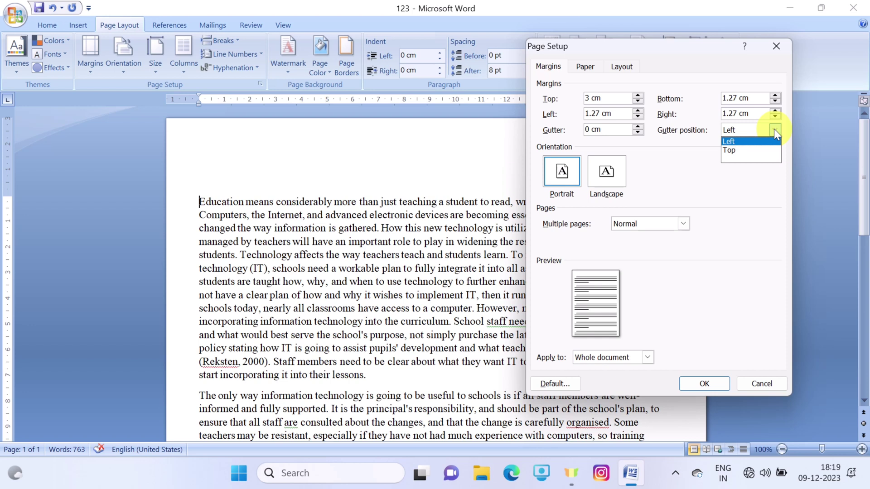
left_click(751, 139)
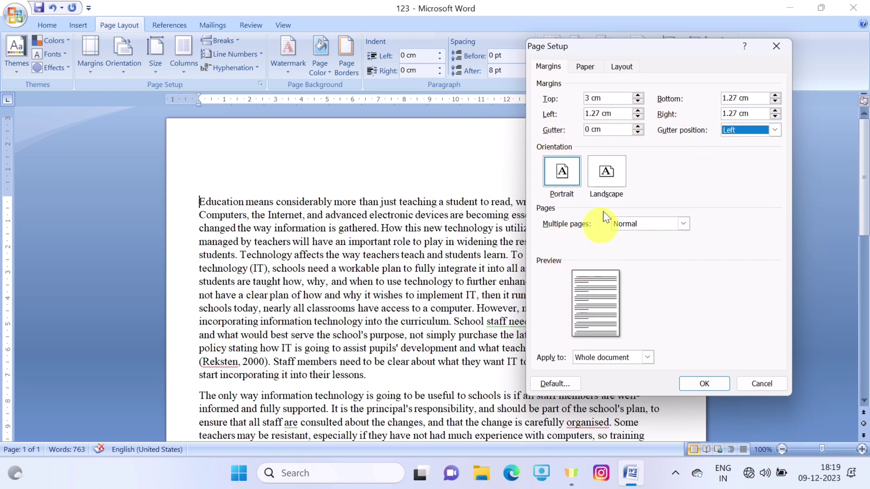
left_click(637, 127)
left_click(637, 127)
left_click(638, 127)
left_click(637, 127)
left_click(637, 127)
left_click(637, 126)
left_click(637, 126)
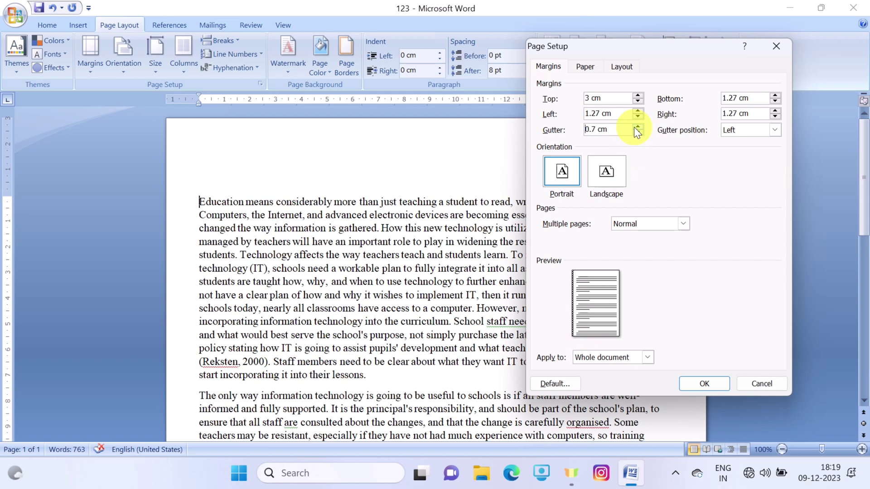
left_click(637, 127)
left_click(638, 127)
left_click(637, 127)
left_click(637, 127)
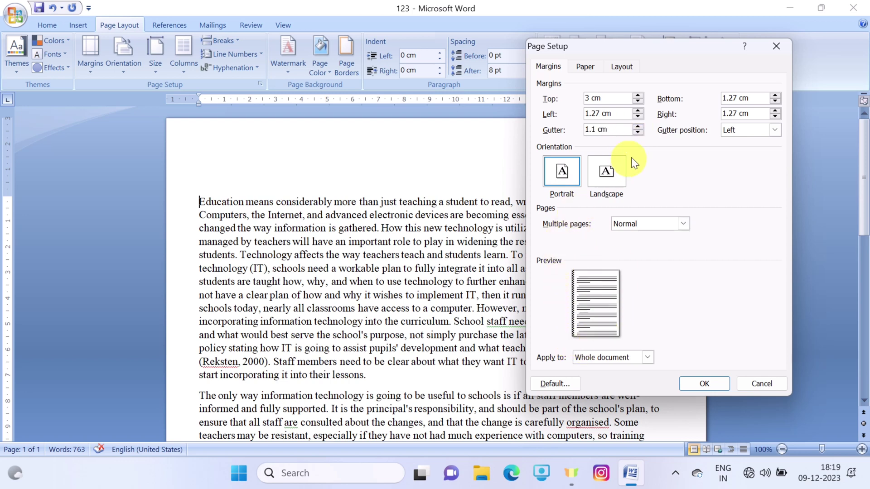
left_click(638, 127)
left_click(638, 126)
left_click(638, 127)
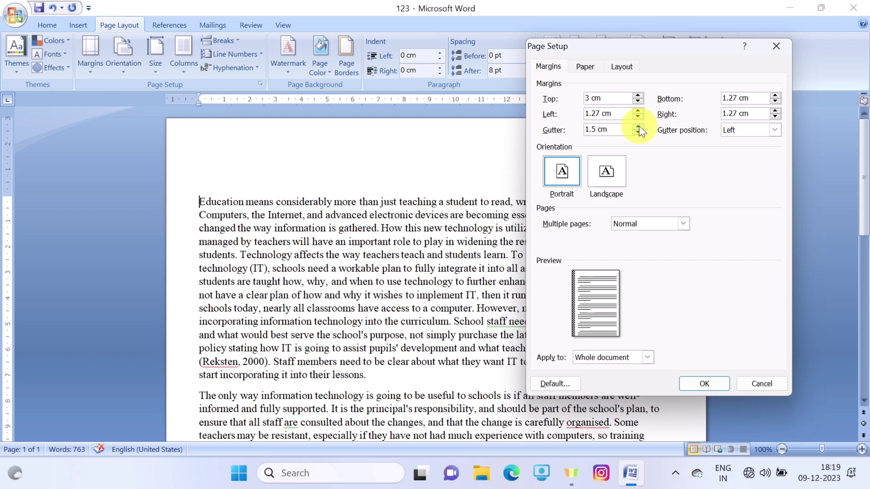
Reduce the gutter to 0 cm and dismiss the page setup without applying it.
left_click(641, 132)
left_click(641, 132)
left_click(641, 131)
left_click(641, 132)
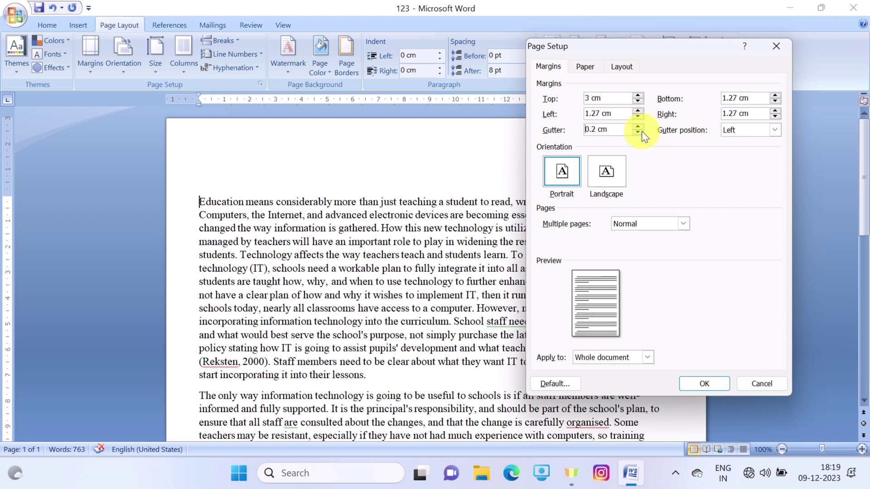
left_click(641, 131)
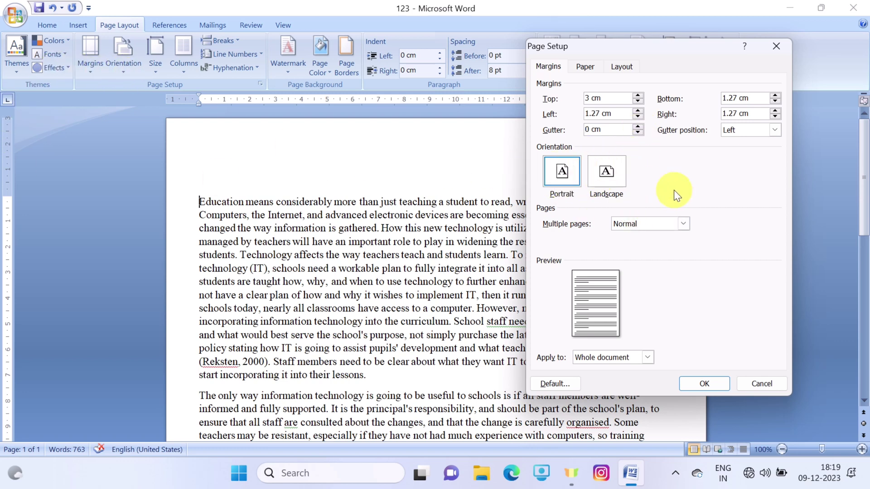
left_click(784, 49)
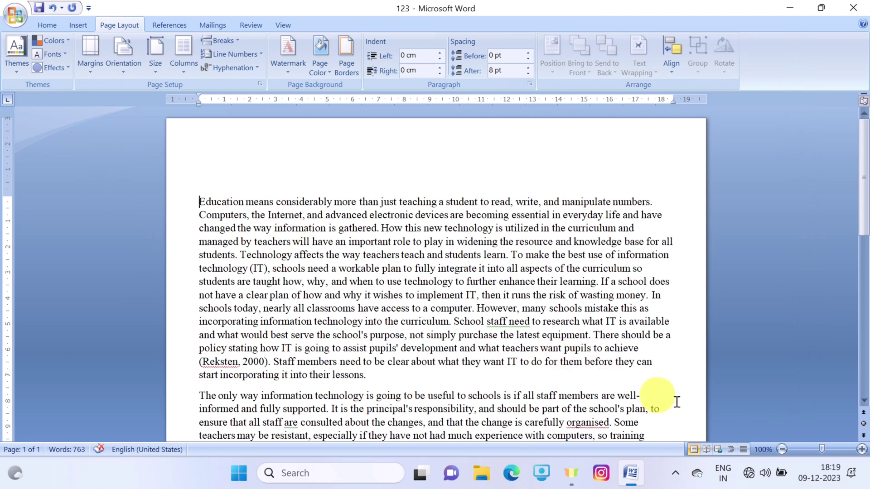
Switch the page orientation to Landscape and return it to Portrait.
left_click(784, 450)
left_click(784, 451)
left_click(783, 451)
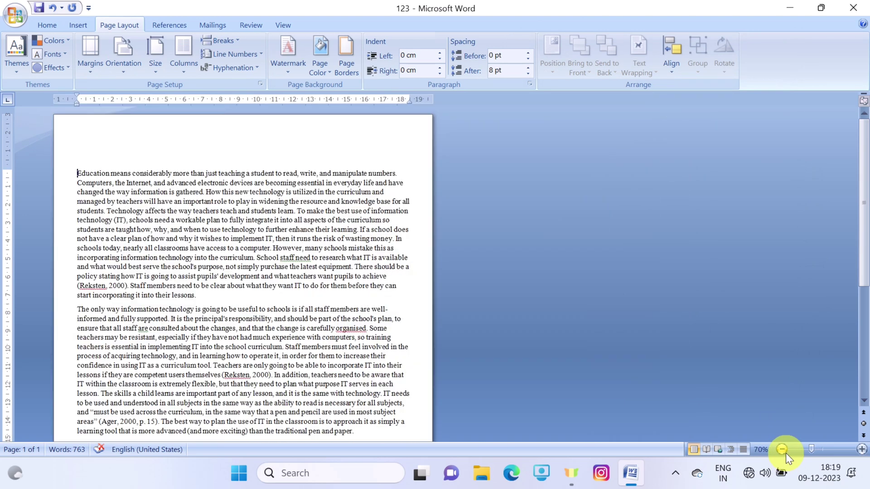
left_click(783, 451)
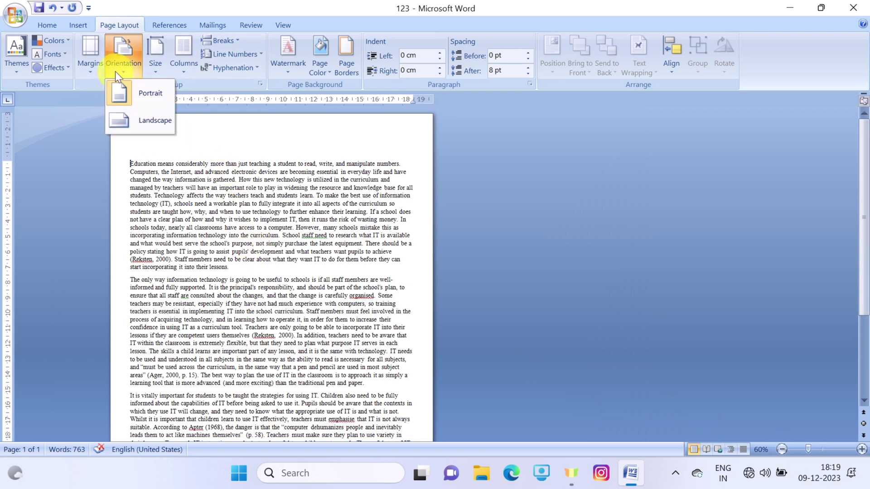
left_click(137, 115)
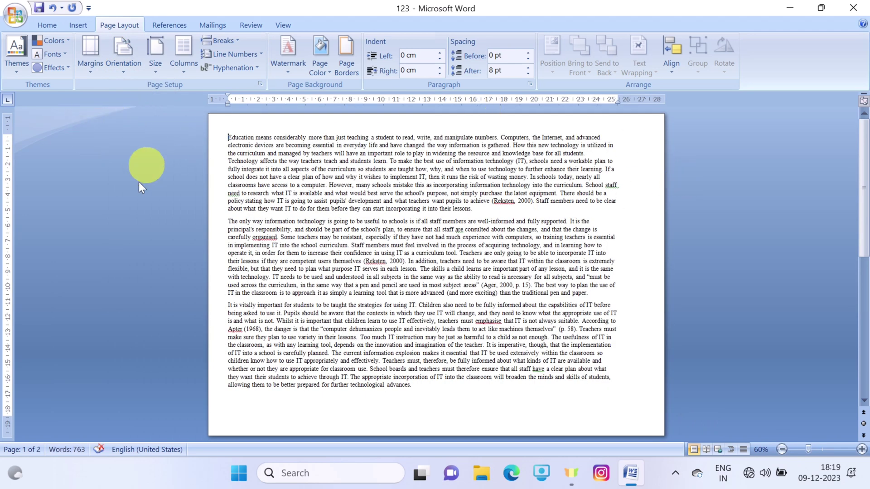
left_click(111, 73)
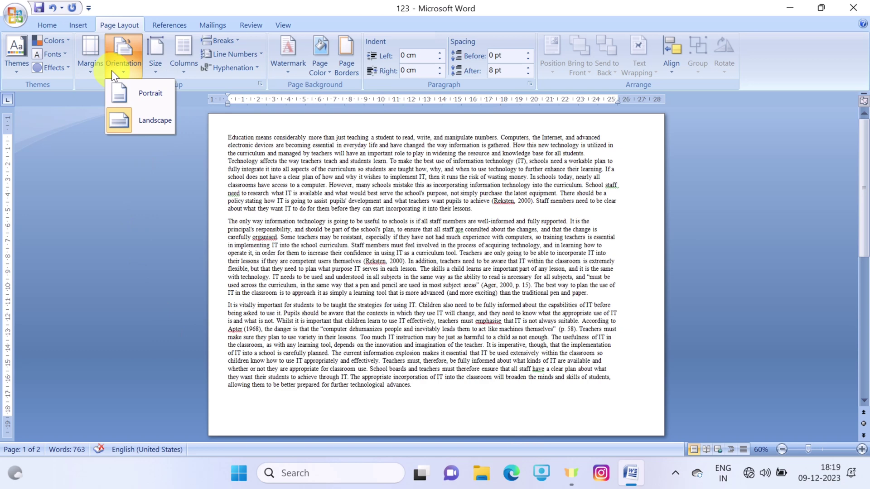
left_click(121, 93)
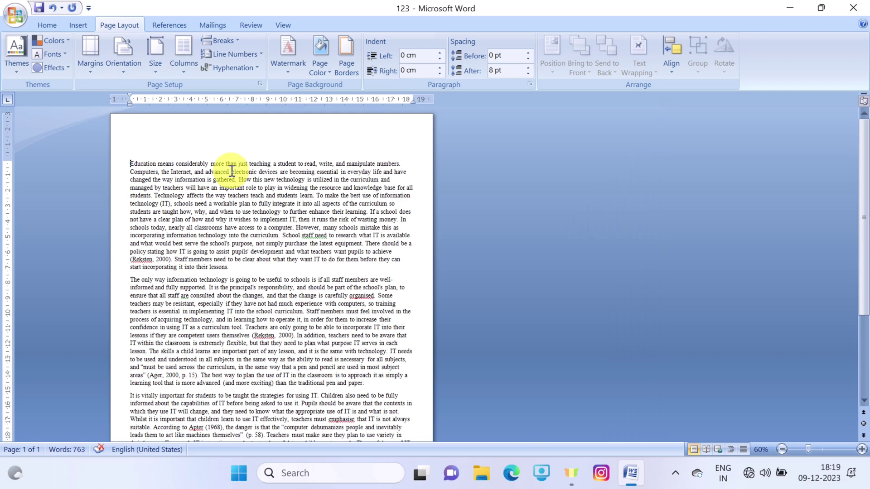
Review the preset paper sizes and the detailed paper settings, leaving them without applying anything.
left_click(166, 68)
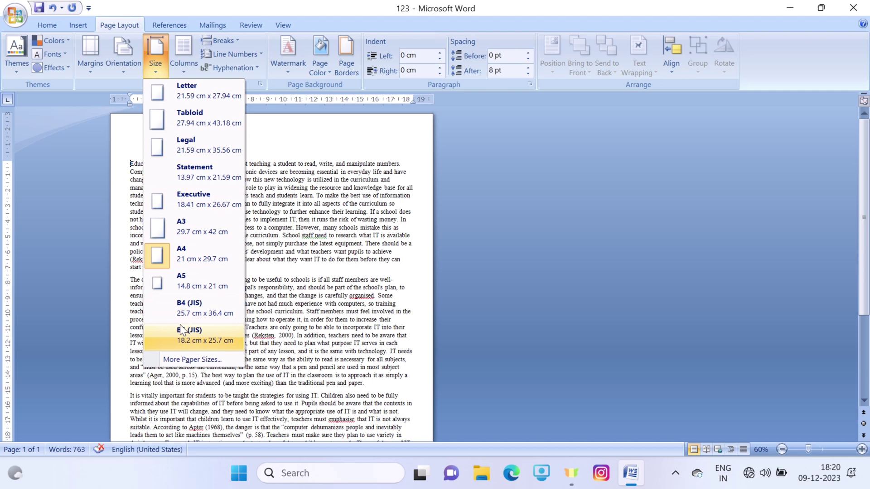
left_click(192, 357)
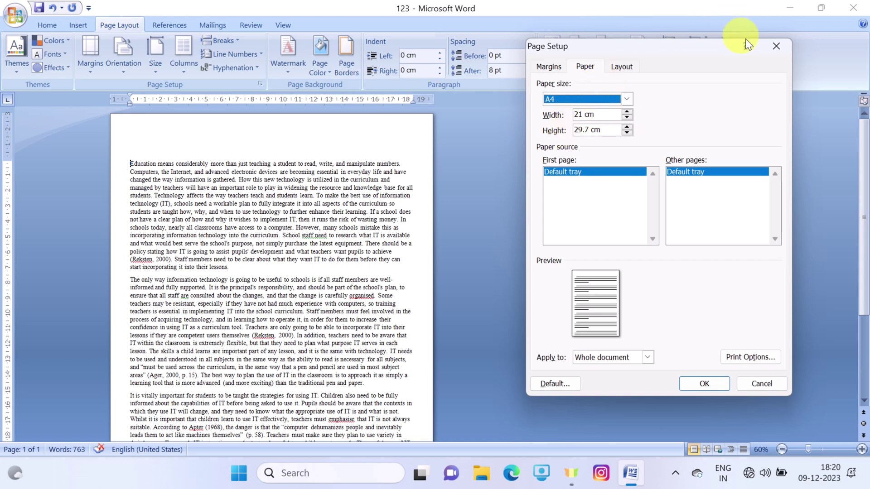
left_click(773, 46)
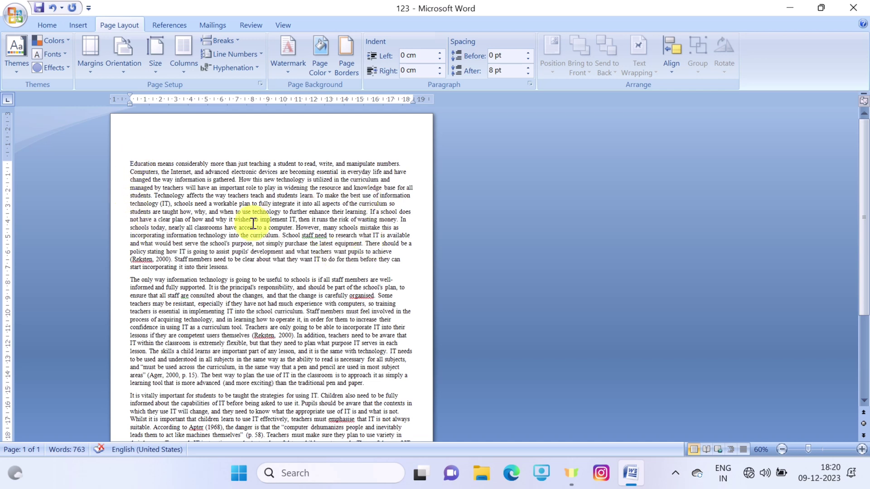
Lay out the document text in two columns.
left_click(187, 75)
left_click(197, 121)
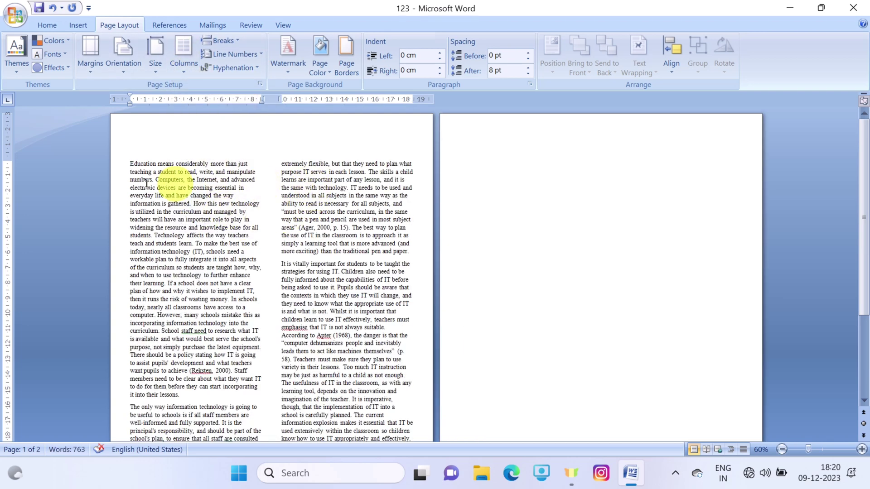
Lay out the document text in three columns and switch it to the Left column preset.
left_click(186, 71)
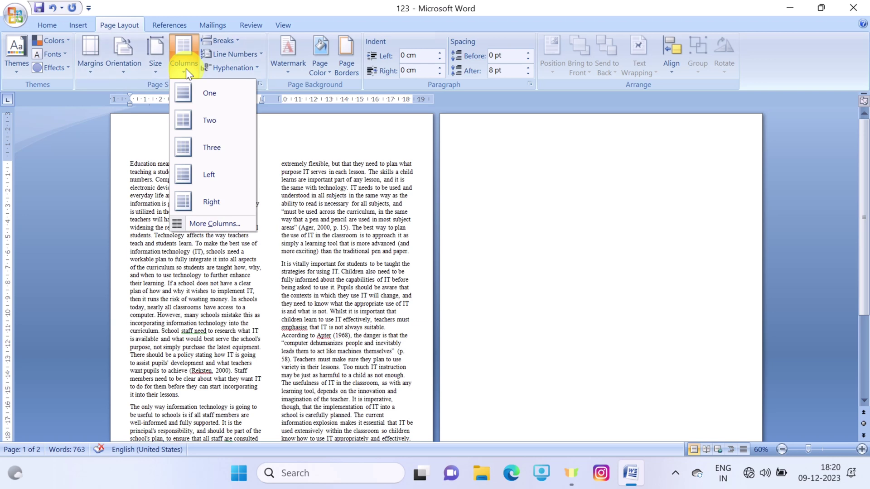
left_click(193, 148)
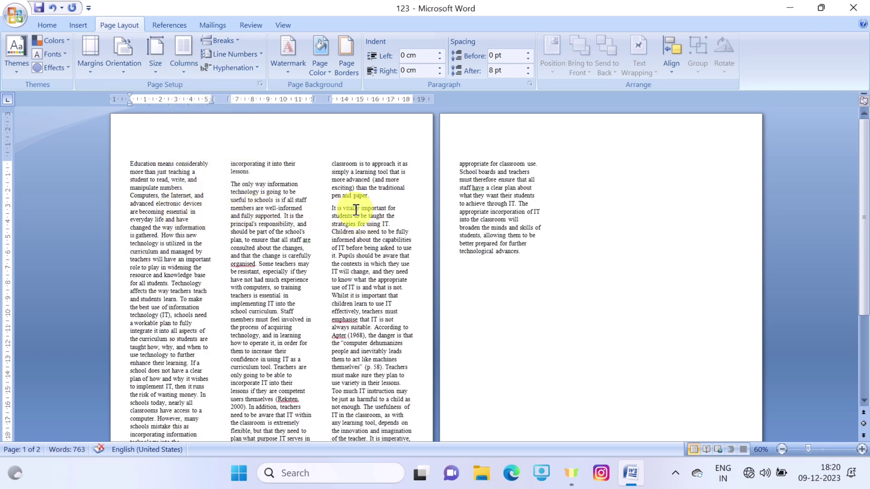
left_click(181, 69)
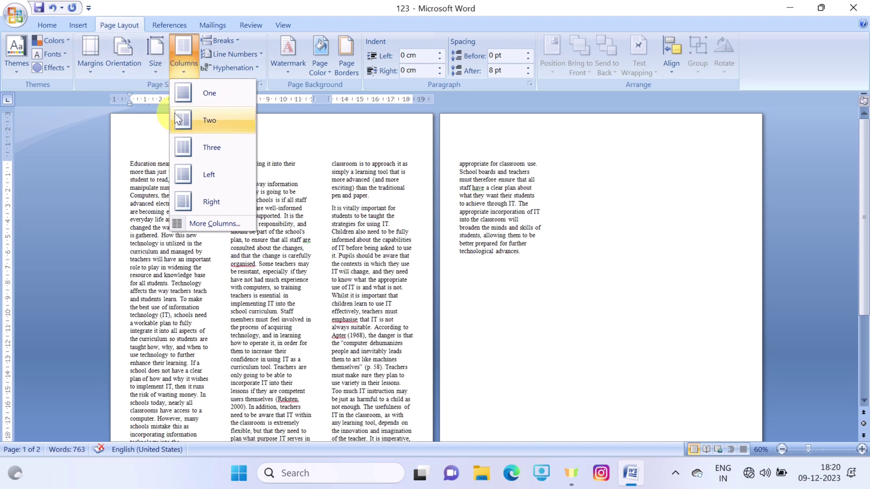
left_click(206, 178)
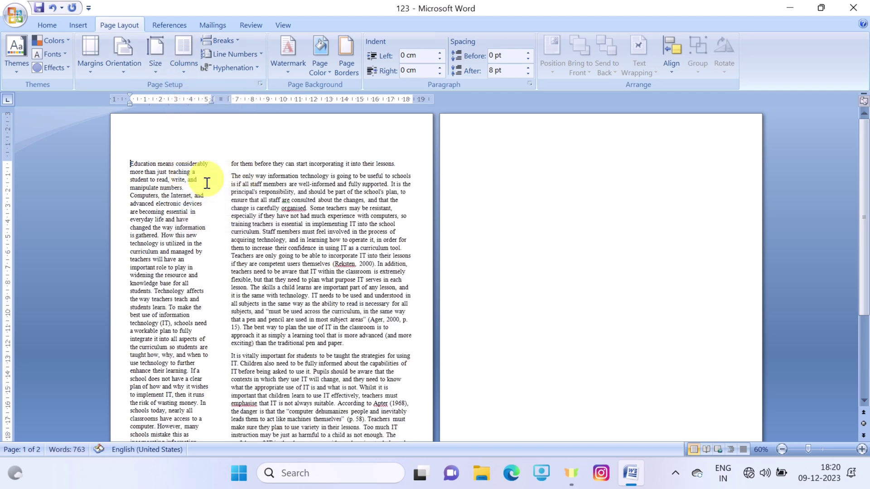
Apply the Right column preset and view the detailed column settings, leaving them without applying anything.
left_click(195, 72)
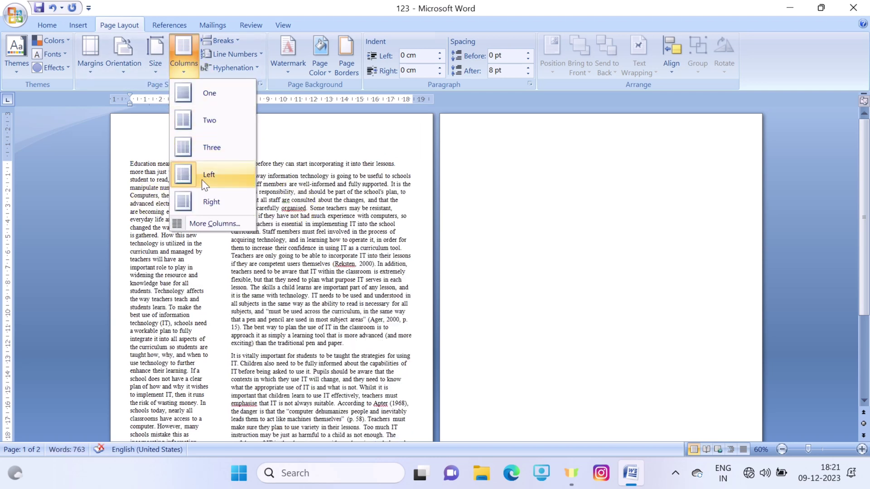
left_click(213, 200)
left_click(187, 68)
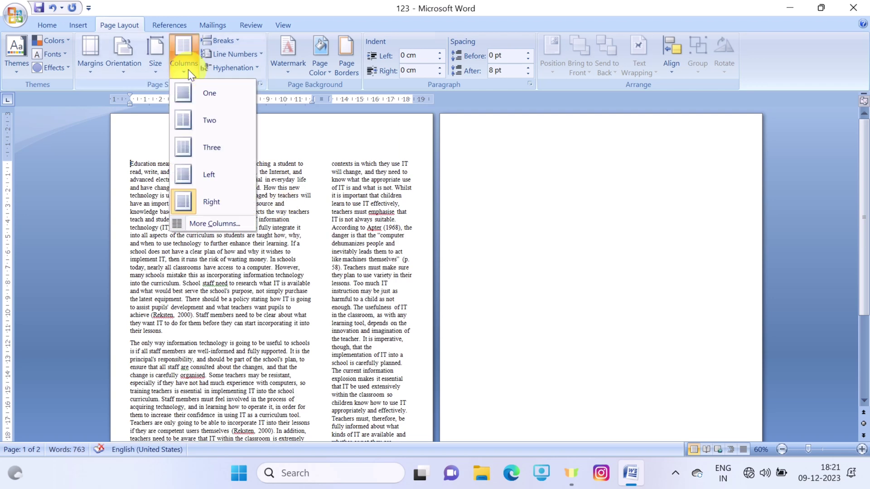
left_click(209, 222)
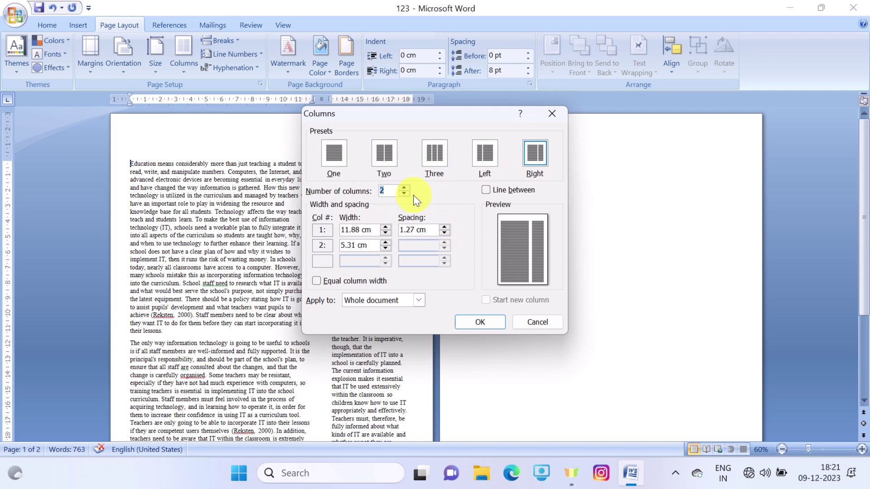
left_click(556, 317)
Return the text to one column, view the available break types, and lay the text out in two columns.
left_click(177, 74)
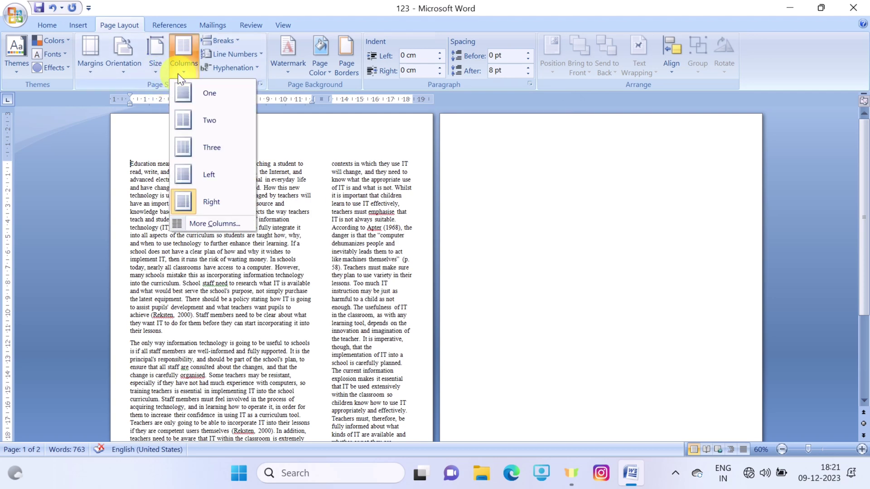
left_click(230, 99)
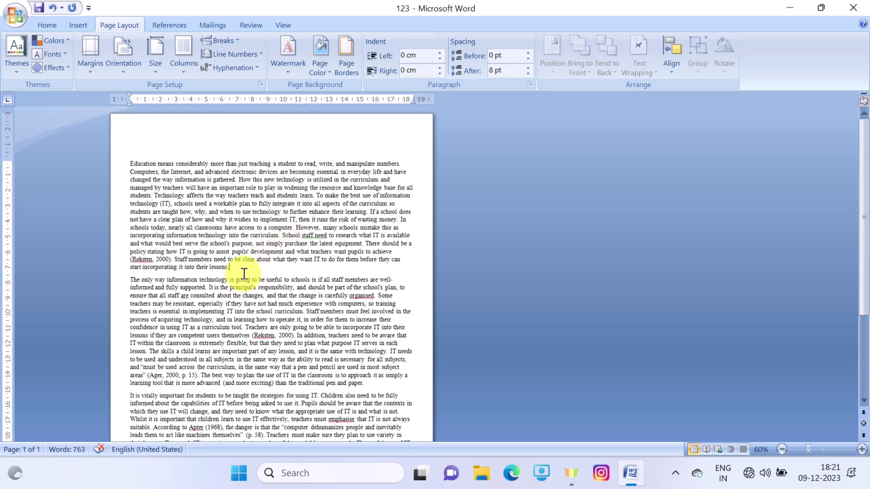
left_click(224, 40)
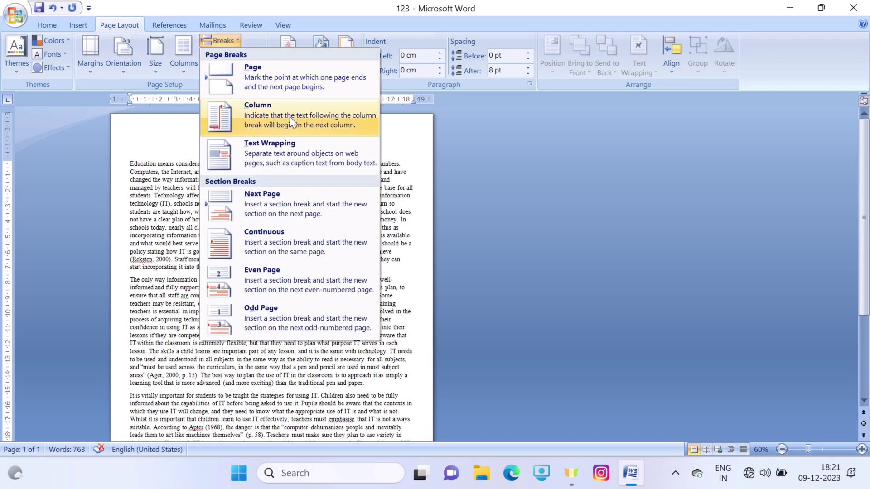
left_click(154, 118)
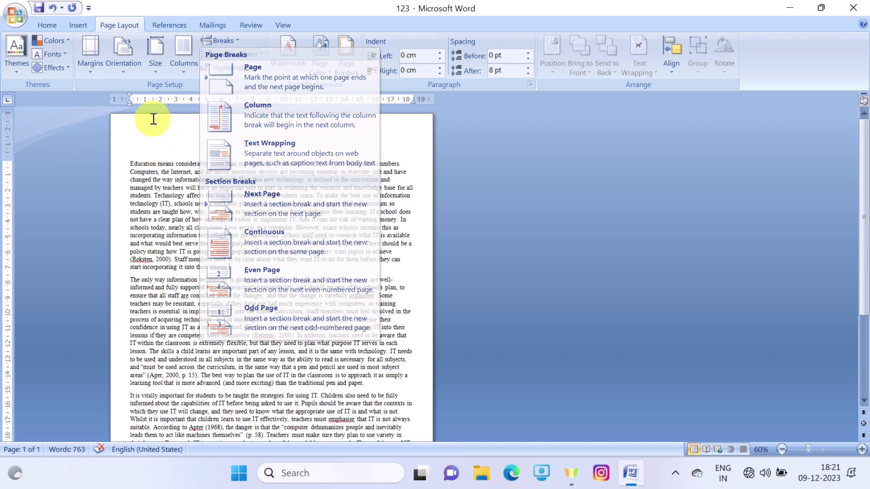
left_click(173, 60)
left_click(197, 118)
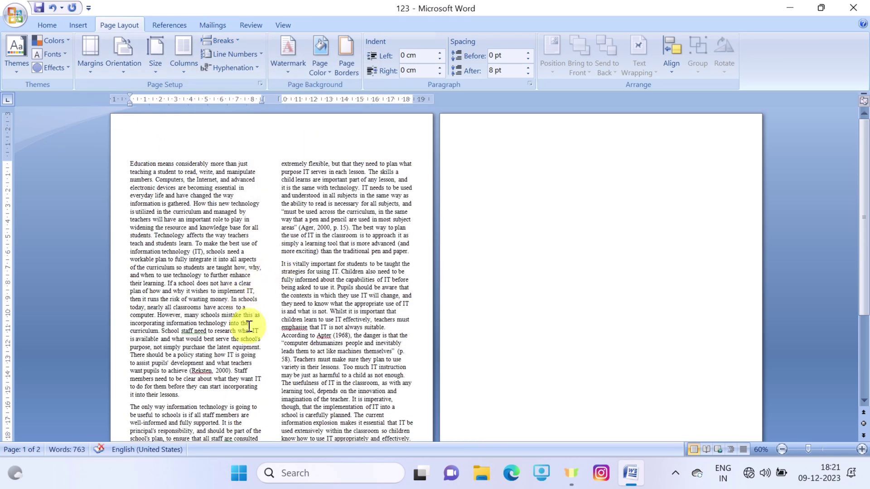
Insert a column break after the first paragraph and undo it.
left_click(178, 394)
left_click(220, 41)
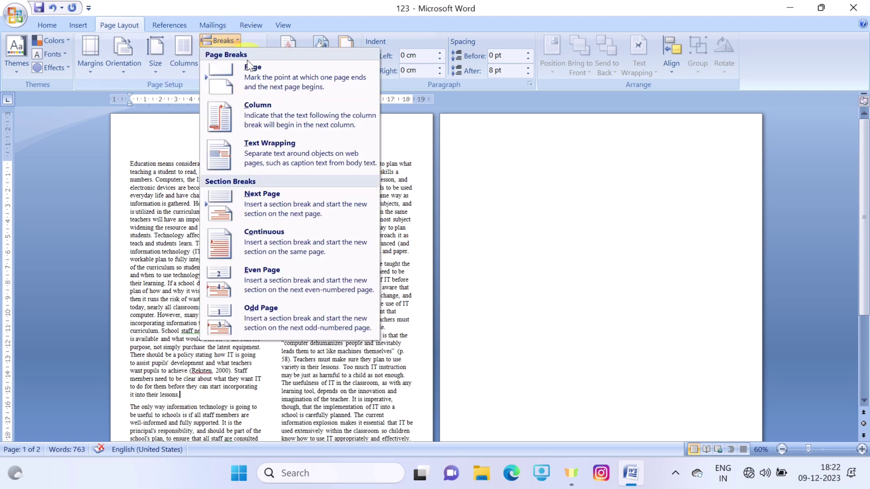
left_click(279, 115)
scroll(208, 401, "down", 2)
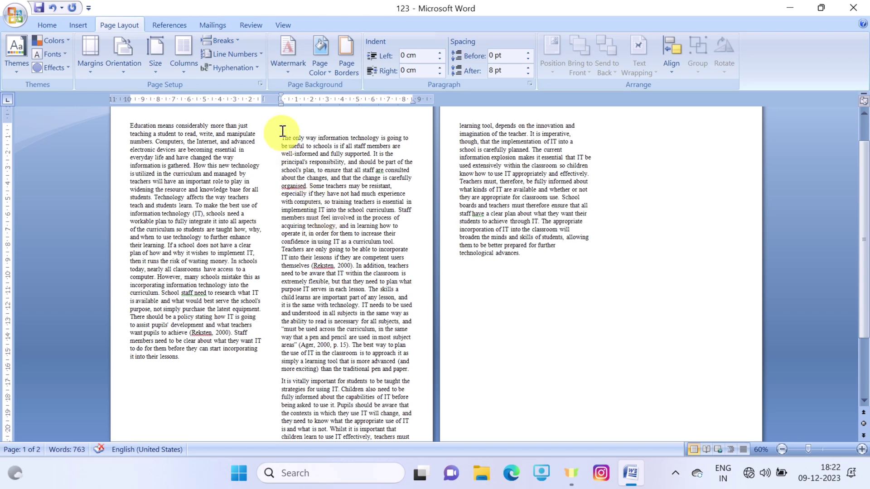
key("ctrl+z")
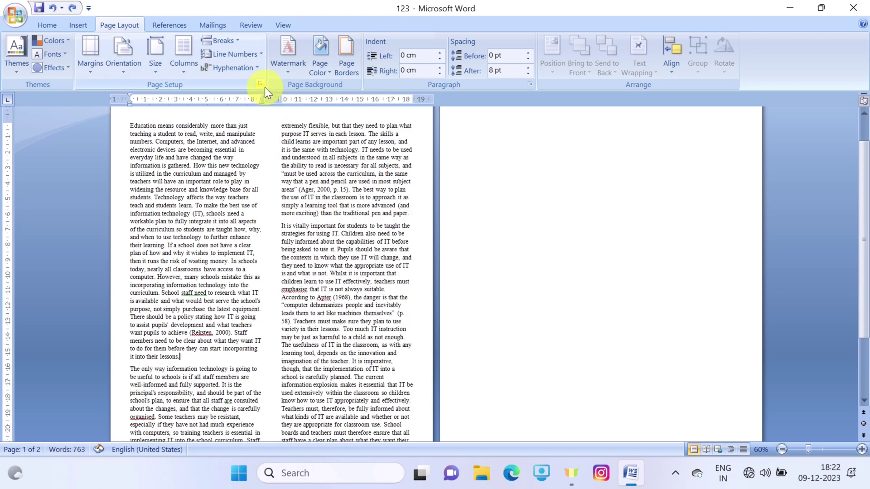
Review the section break types without inserting one, and set the document text to one column.
left_click(233, 41)
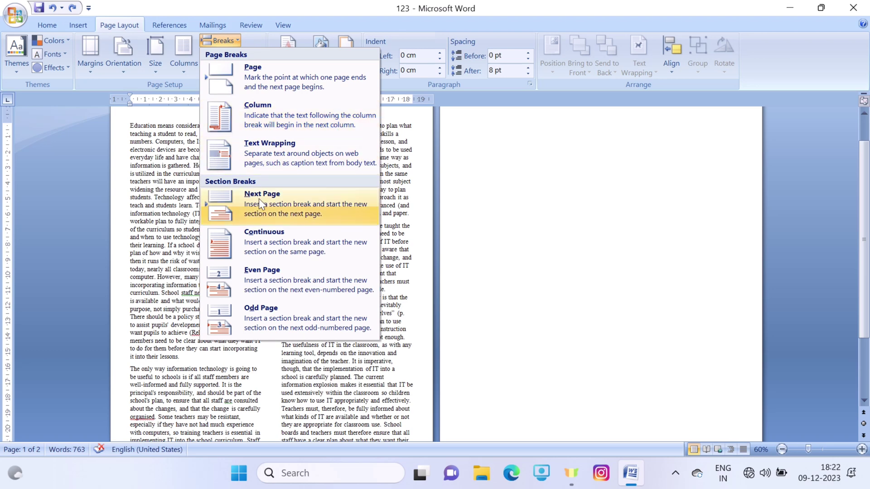
left_click(430, 262)
left_click(186, 61)
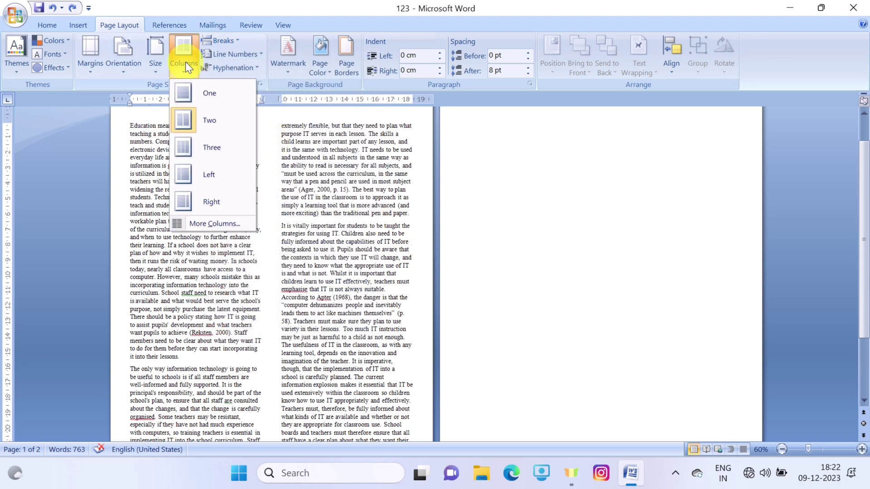
left_click(193, 95)
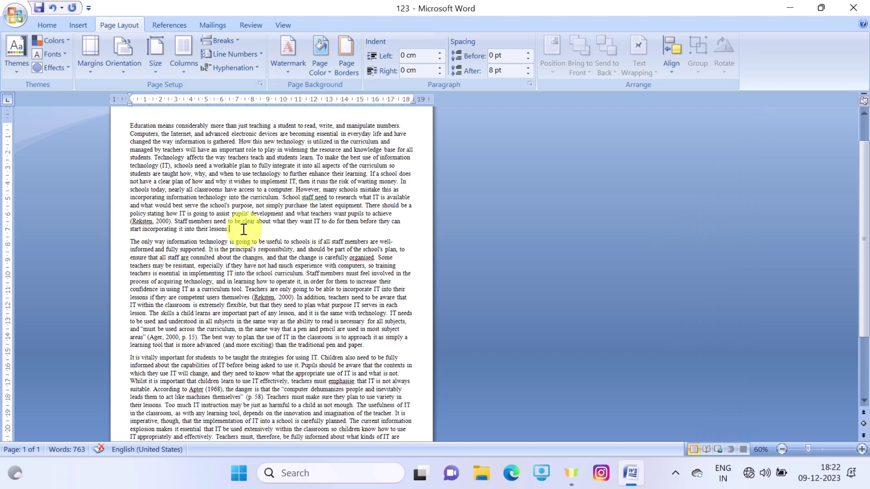
Insert a Next Page section break after the first paragraph and remove it again.
left_click(238, 43)
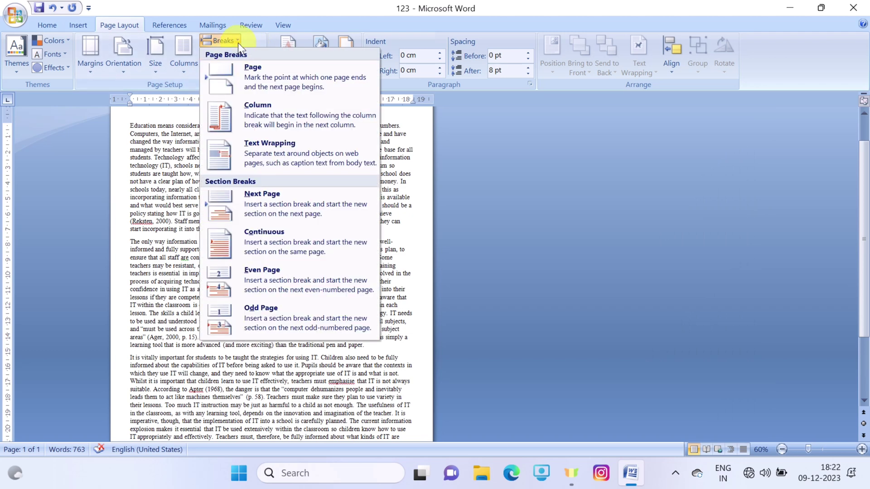
left_click(290, 204)
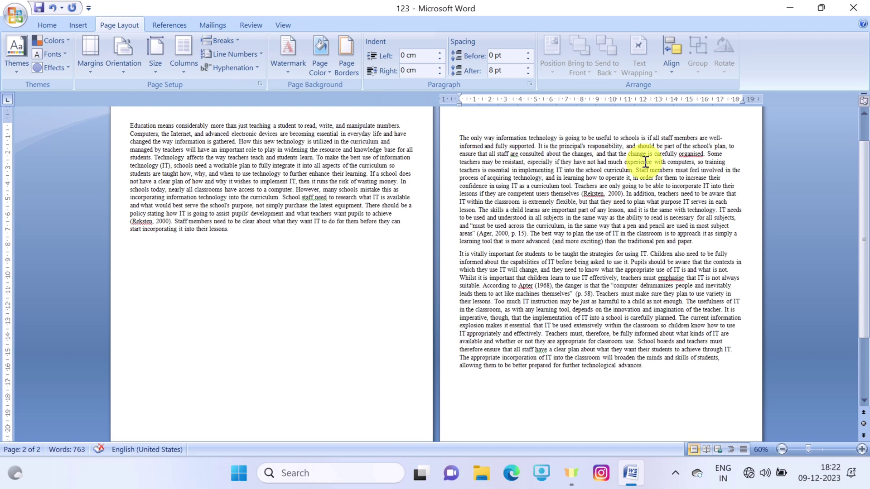
scroll(290, 181, "up", 1)
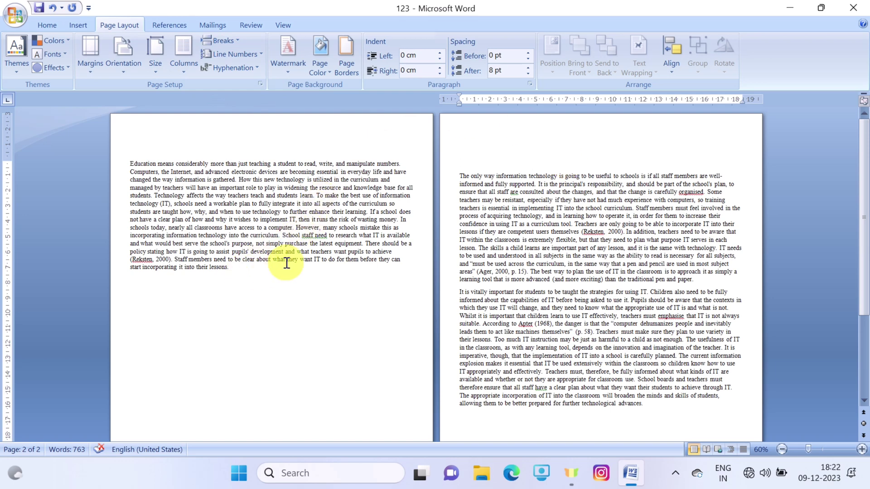
key("BackSpace")
Insert a Next Page section break on the empty line after the last paragraph of the document.
scroll(249, 269, "down", 6)
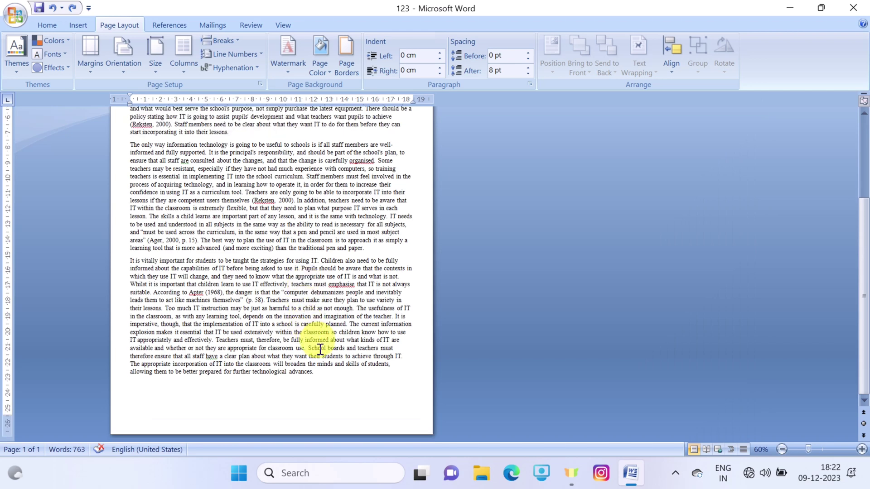
left_click(331, 383)
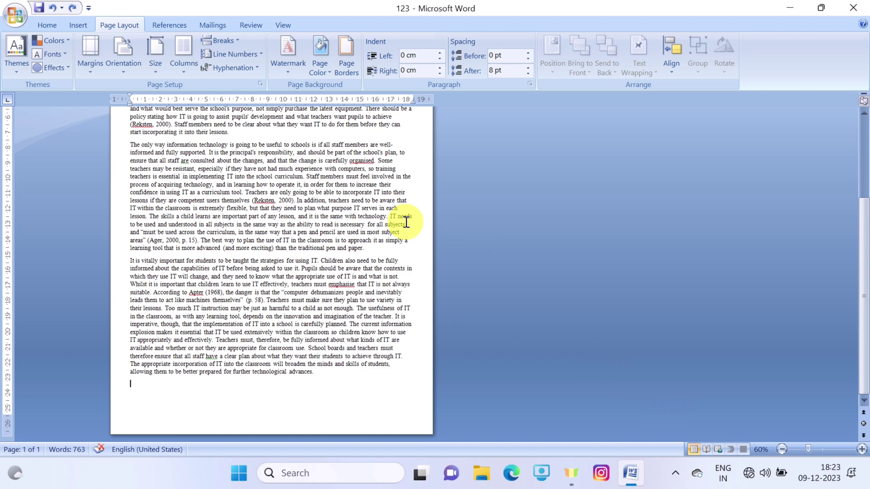
left_click(237, 42)
left_click(263, 214)
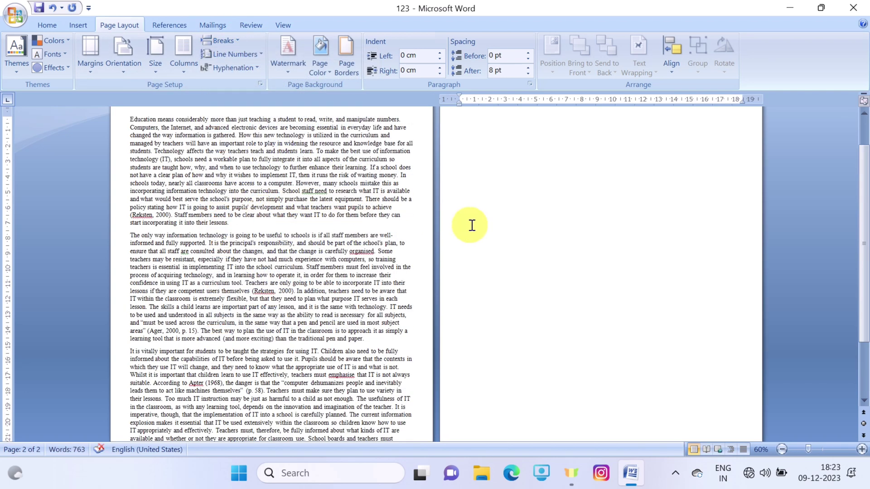
Add blank lines on the new page and set the orientation of its section to Landscape.
key("Return")
key("Return")
left_click(131, 68)
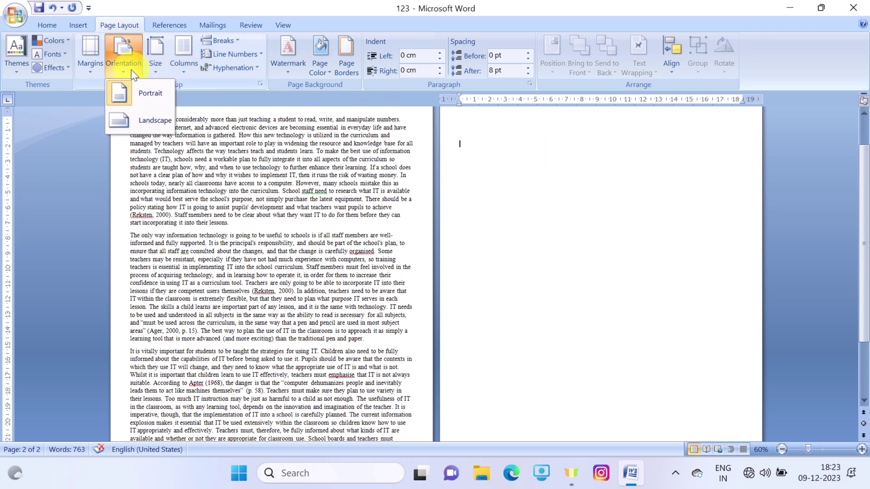
left_click(144, 111)
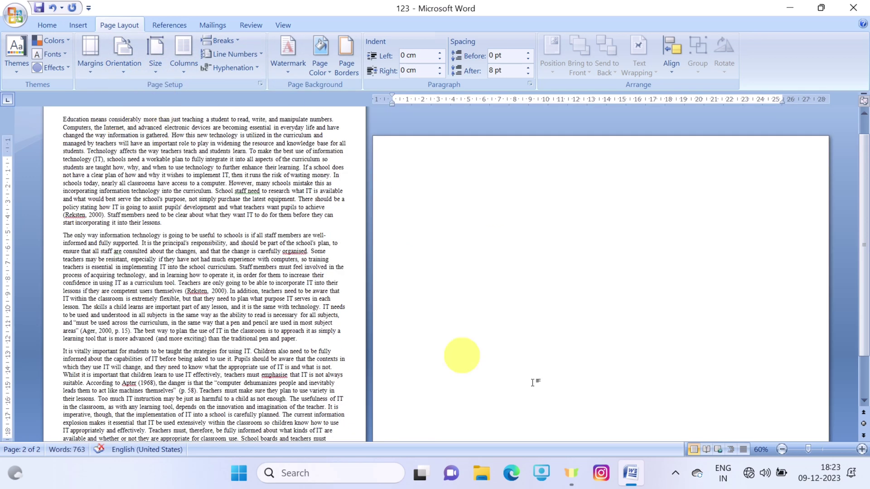
Examine both pages at 80% zoom, comparing the orientation of the text page with that of the new section's page.
left_click(862, 449)
left_click(862, 449)
scroll(643, 316, "up", 5)
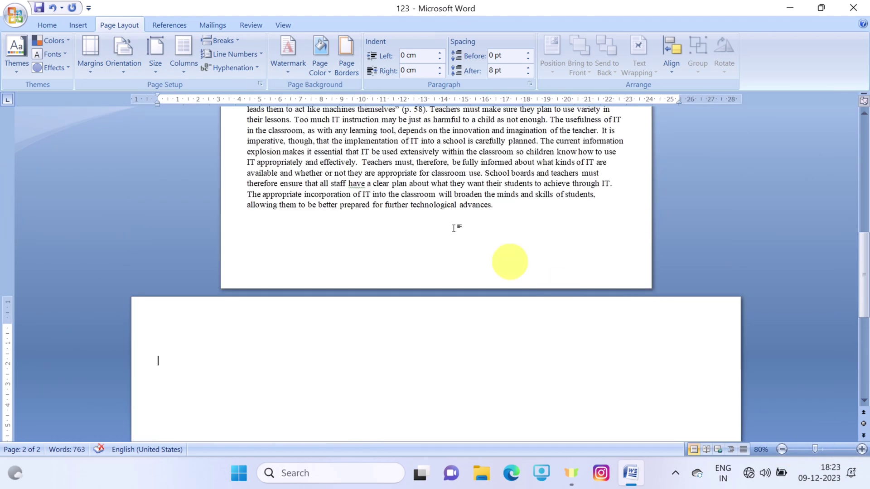
scroll(375, 275, "up", 10)
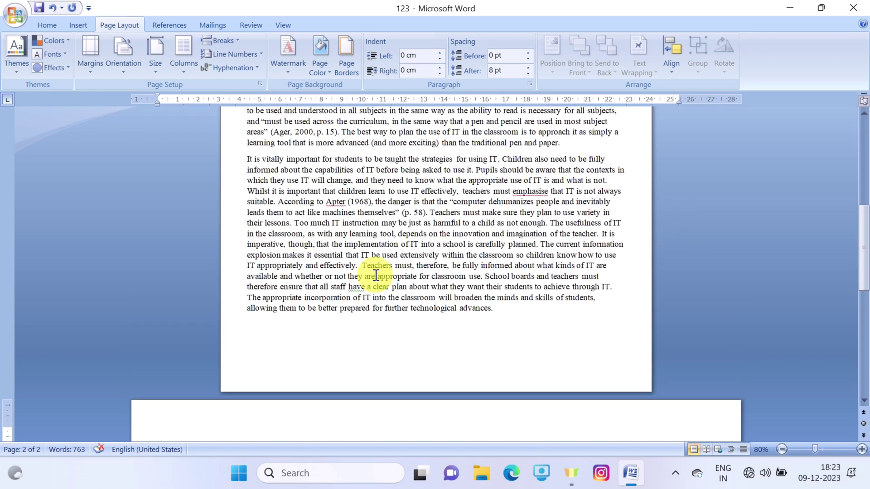
scroll(388, 204, "up", 1)
scroll(397, 272, "down", 12)
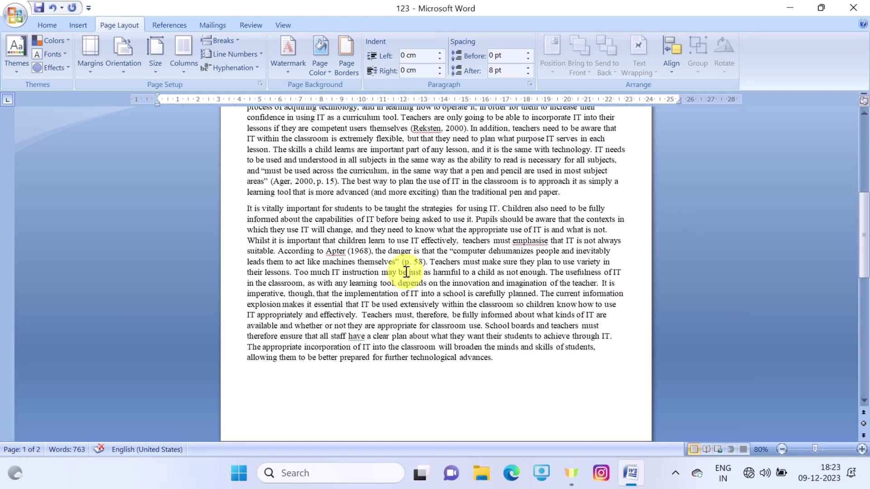
left_click(258, 224)
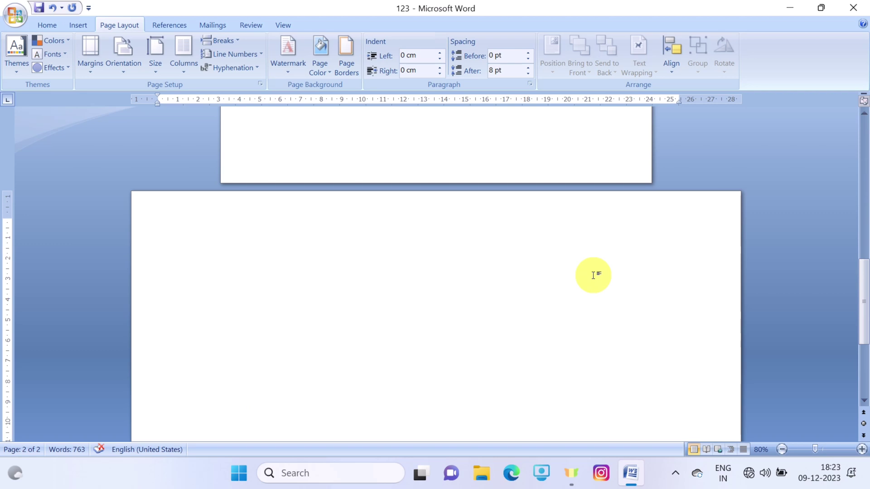
scroll(426, 165, "up", 4)
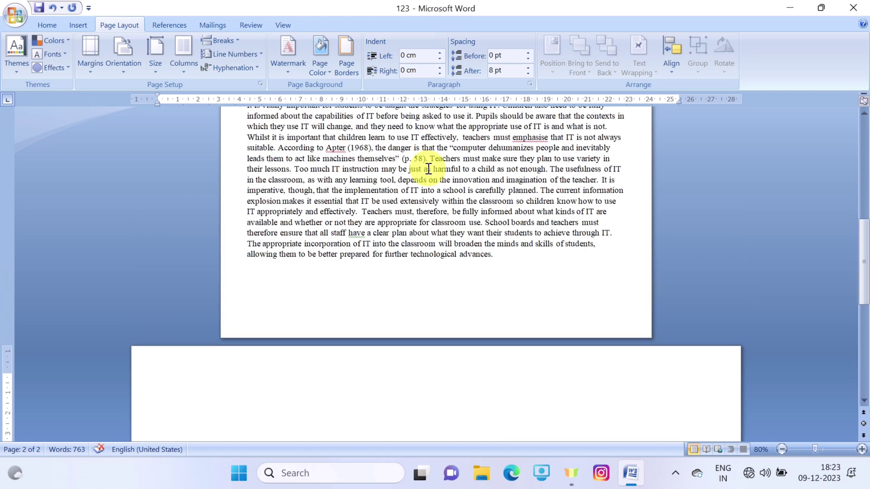
scroll(421, 245, "down", 2)
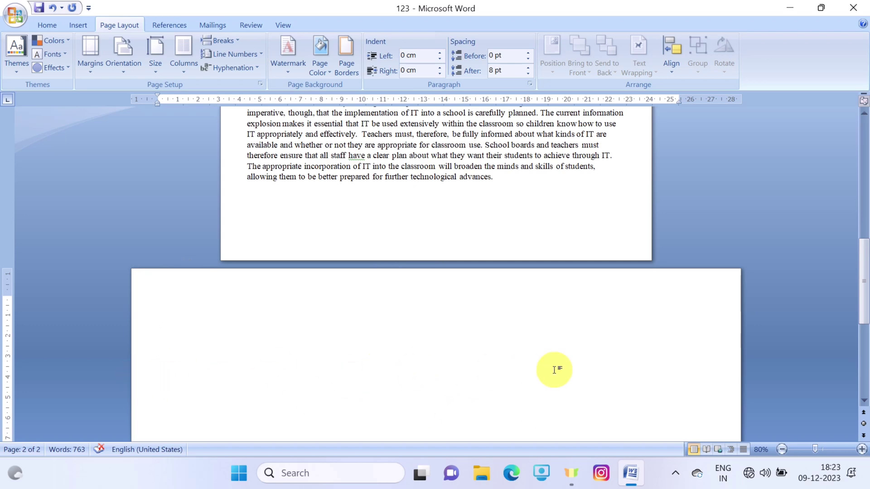
scroll(442, 281, "up", 7)
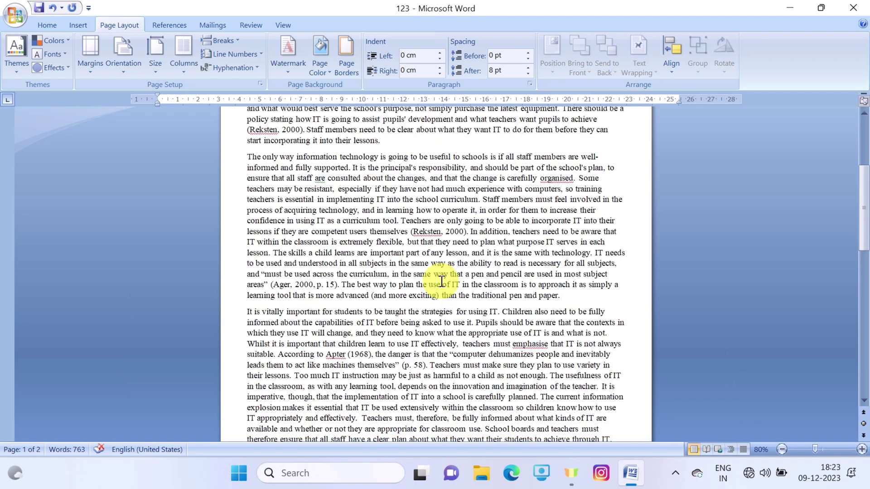
scroll(441, 281, "up", 5)
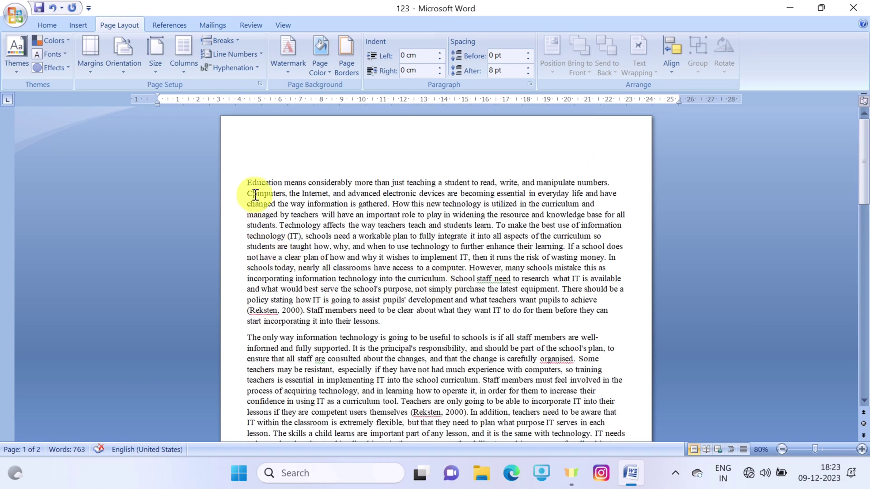
left_click(255, 195)
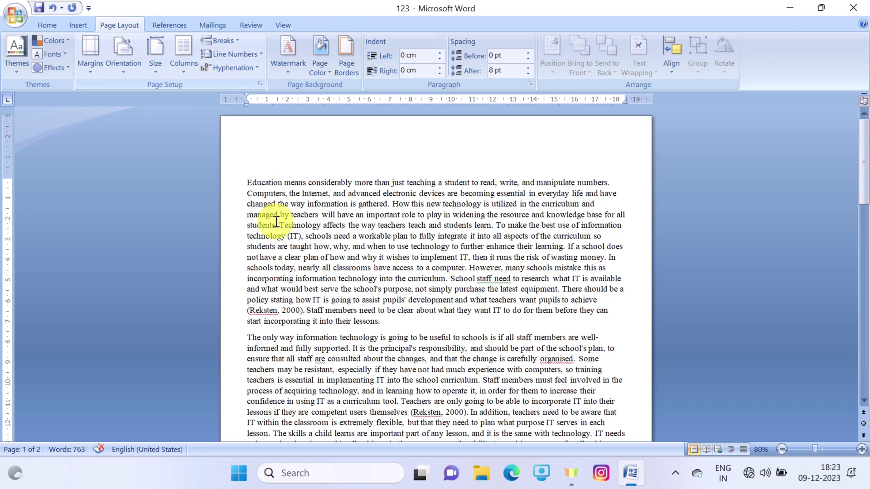
Turn on Continuous line numbering for the text section and check the numbers down to the last paragraph.
left_click_drag(247, 173, 295, 300)
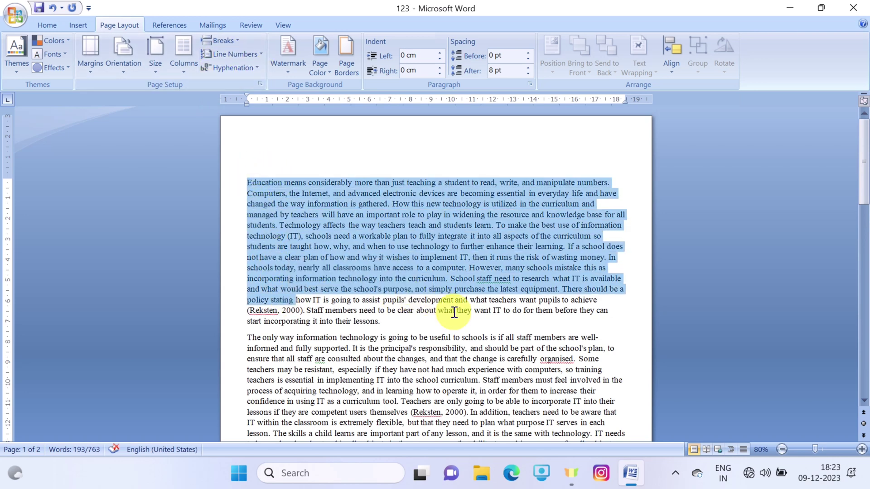
left_click(443, 343)
left_click(259, 54)
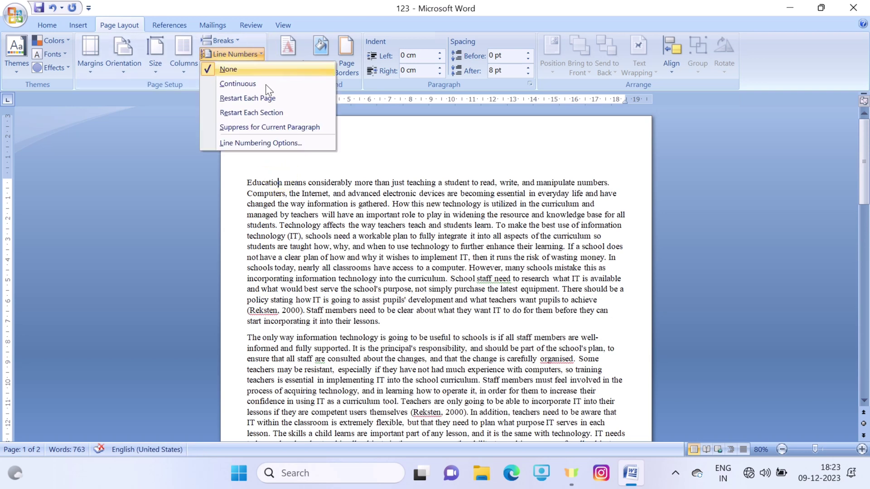
left_click(270, 86)
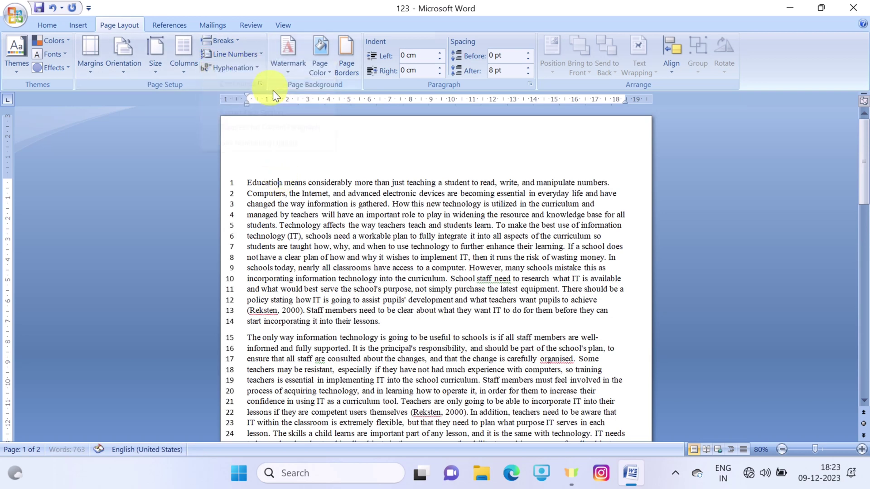
scroll(242, 339, "down", 3)
scroll(241, 339, "down", 9)
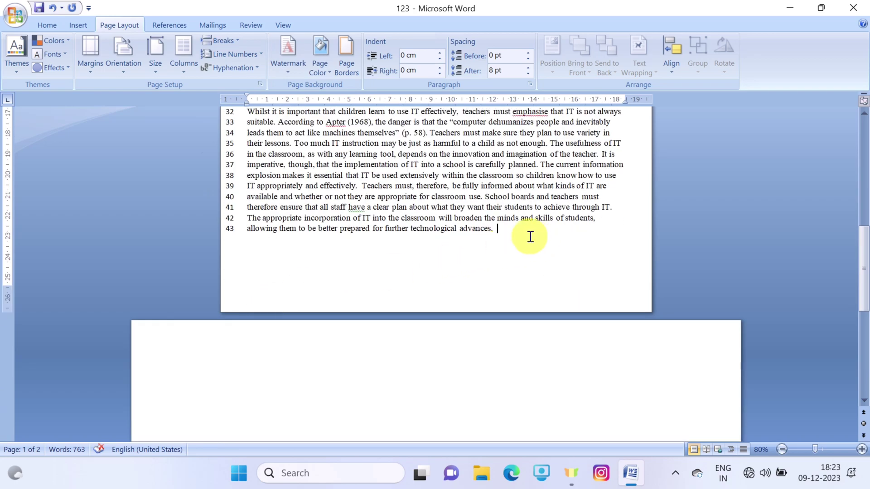
scroll(452, 246, "up", 10)
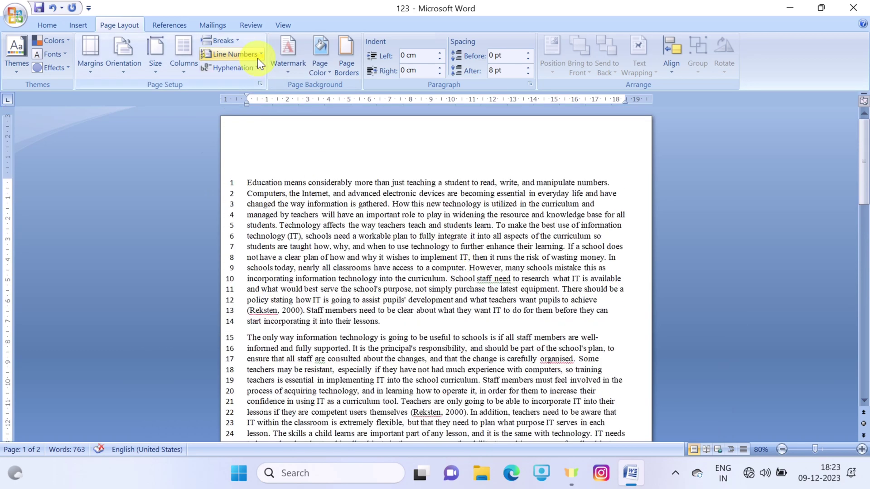
Open the line numbering options in Page Setup and close the dialog without changes.
left_click(257, 57)
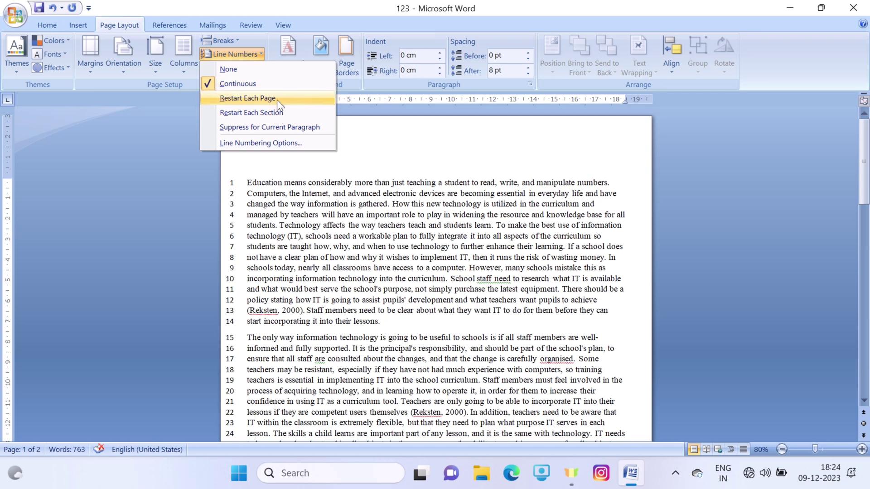
scroll(384, 335, "down", 12)
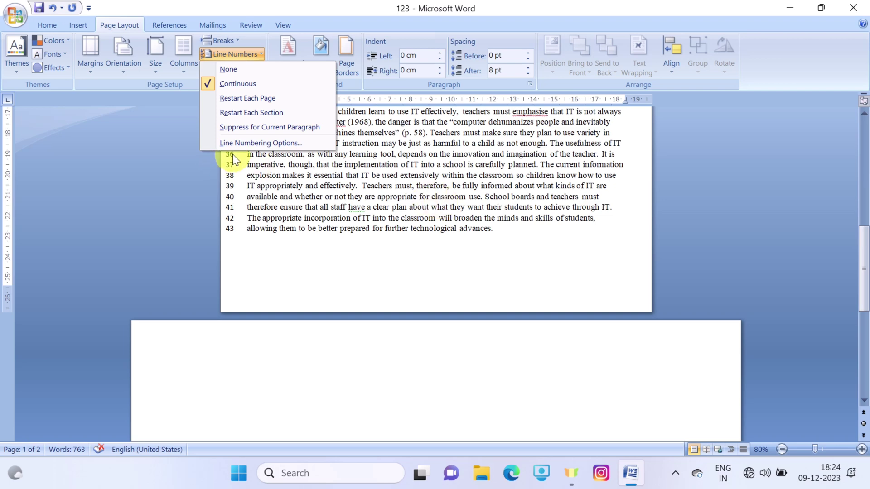
left_click(239, 144)
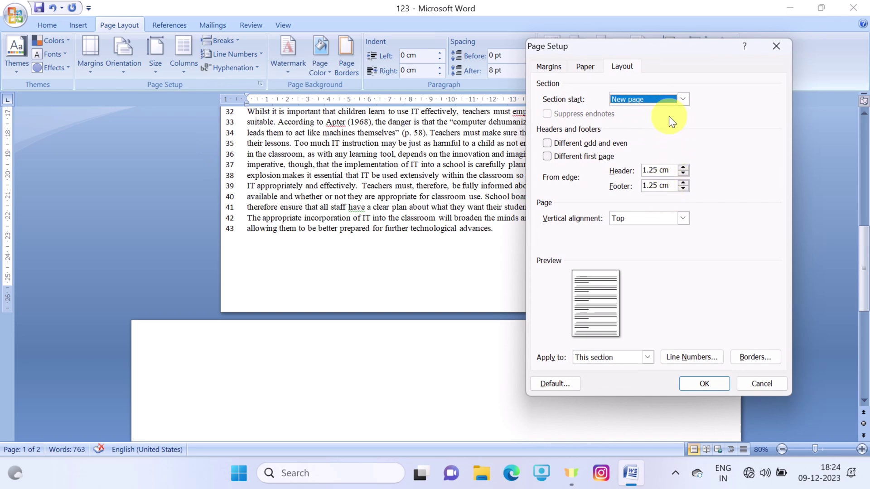
left_click(749, 384)
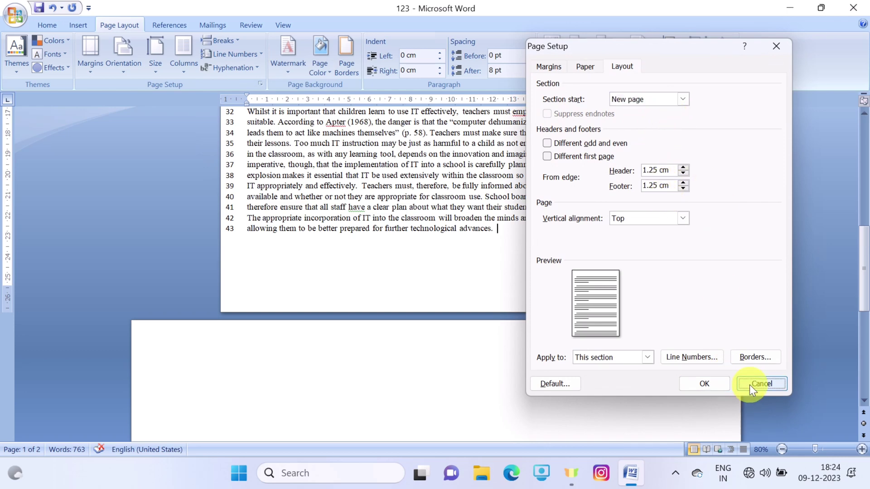
Set the line numbering of the text section back to None.
left_click(231, 54)
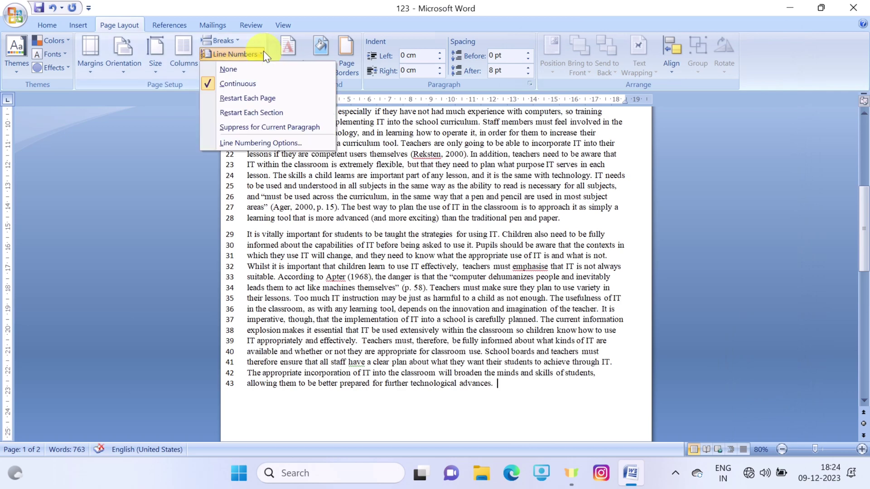
left_click(226, 67)
scroll(389, 283, "up", 8)
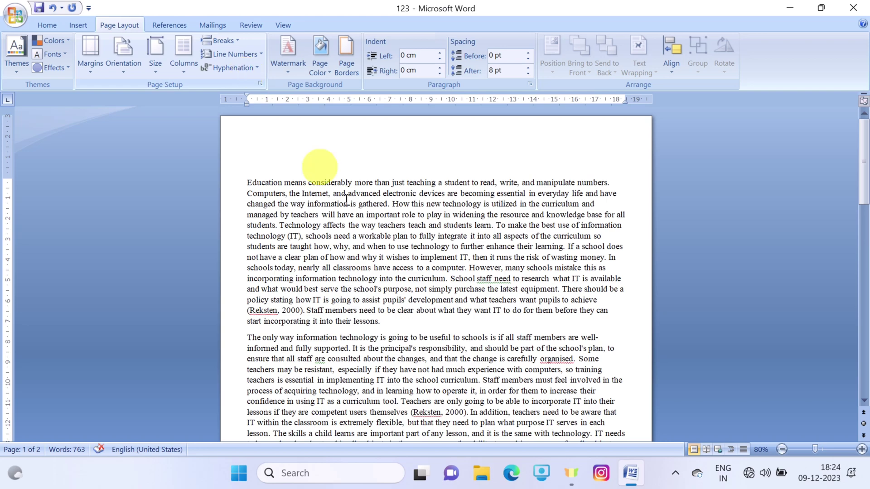
Apply Automatic hyphenation to the document and set it back to None.
left_click(861, 449)
left_click(862, 449)
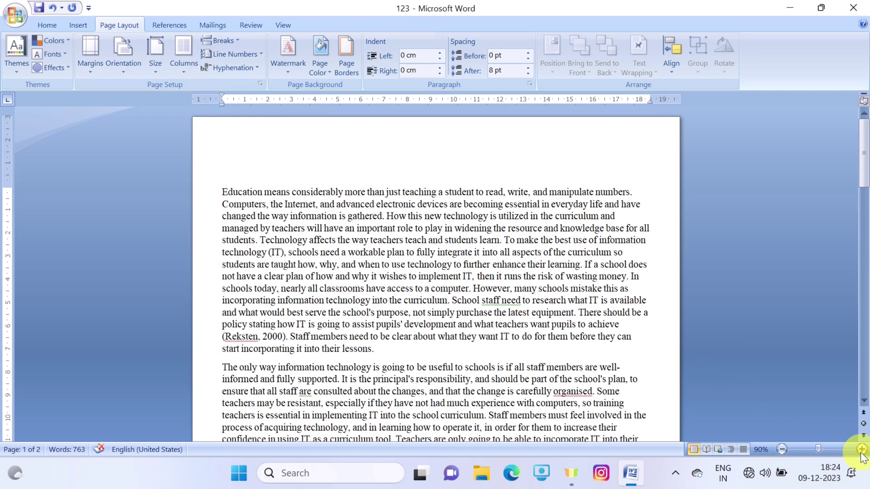
left_click(862, 449)
left_click(861, 449)
scroll(722, 378, "up", 10)
scroll(724, 378, "up", 4)
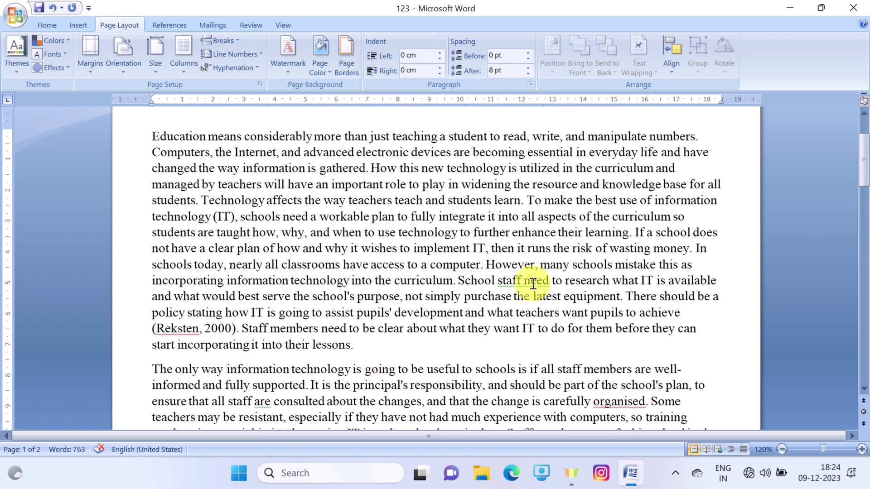
scroll(561, 272, "up", 2)
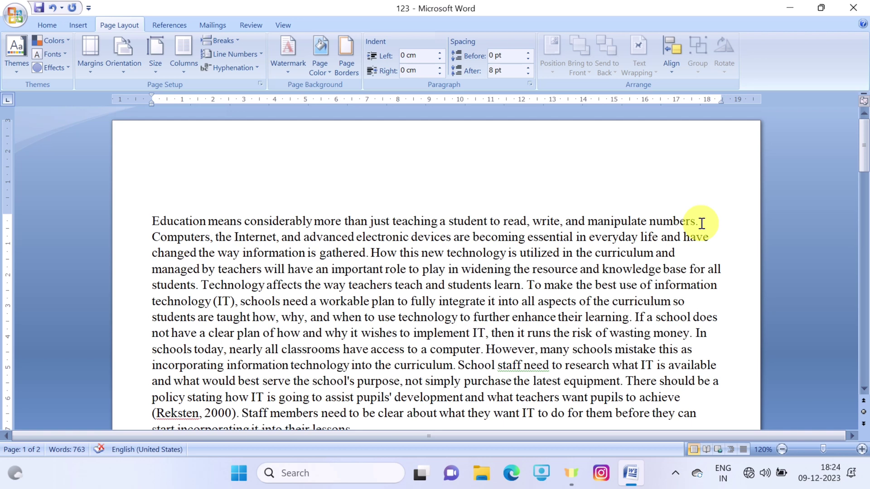
left_click(243, 68)
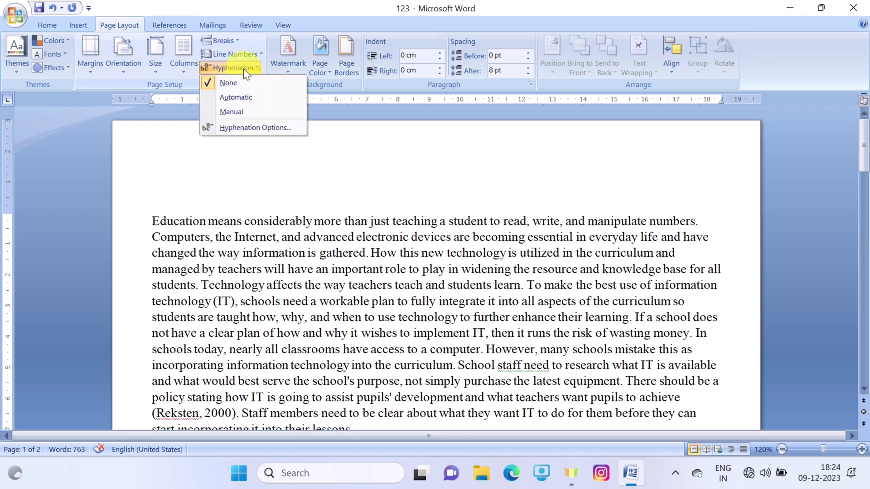
left_click(255, 94)
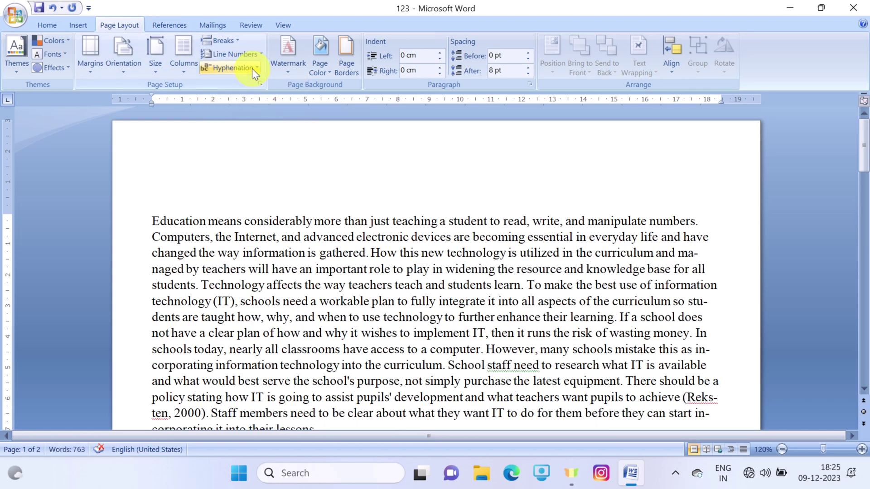
left_click(251, 69)
left_click(246, 85)
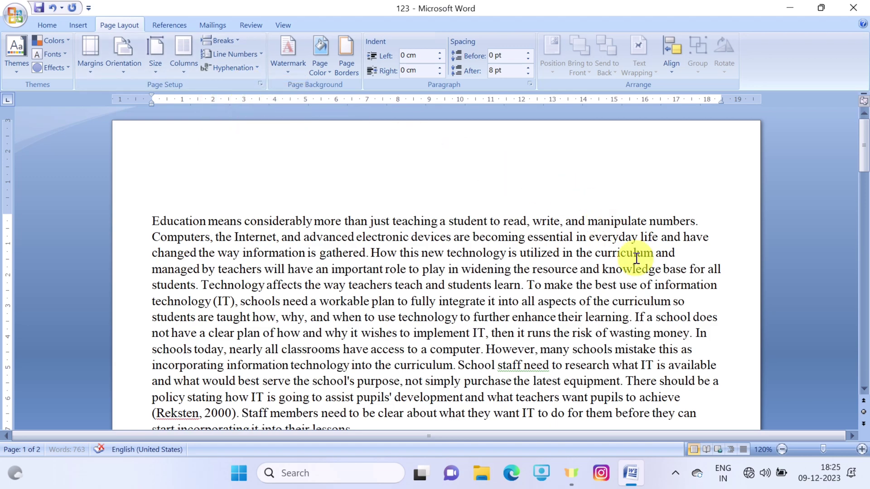
Turn on Automatic hyphenation again with the first paragraph in enlarged view.
left_click(861, 449)
left_click(861, 449)
left_click(861, 450)
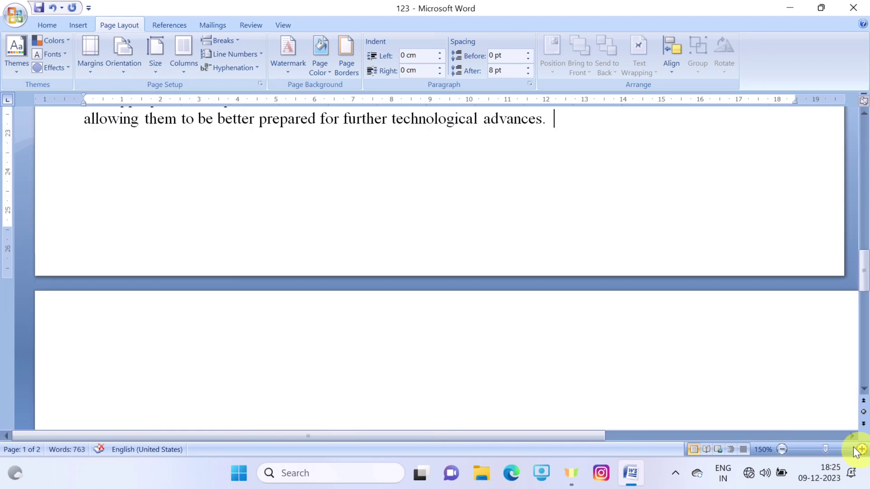
scroll(694, 314, "down", 1)
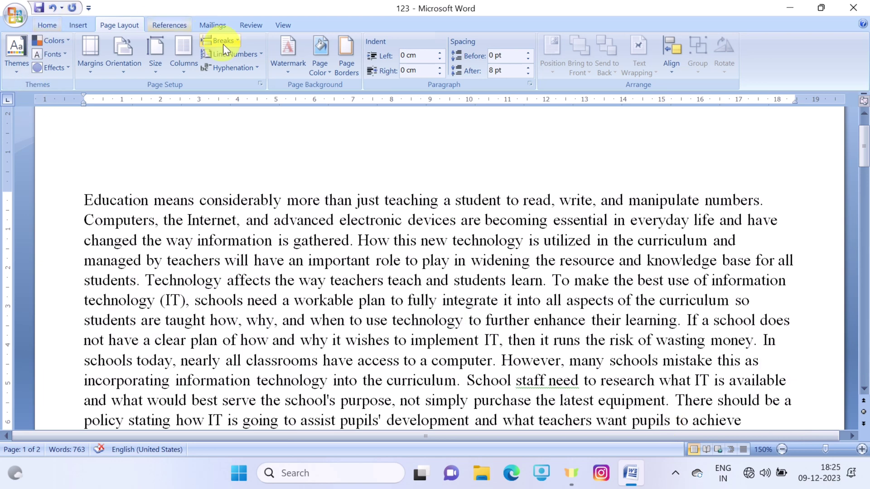
left_click(241, 69)
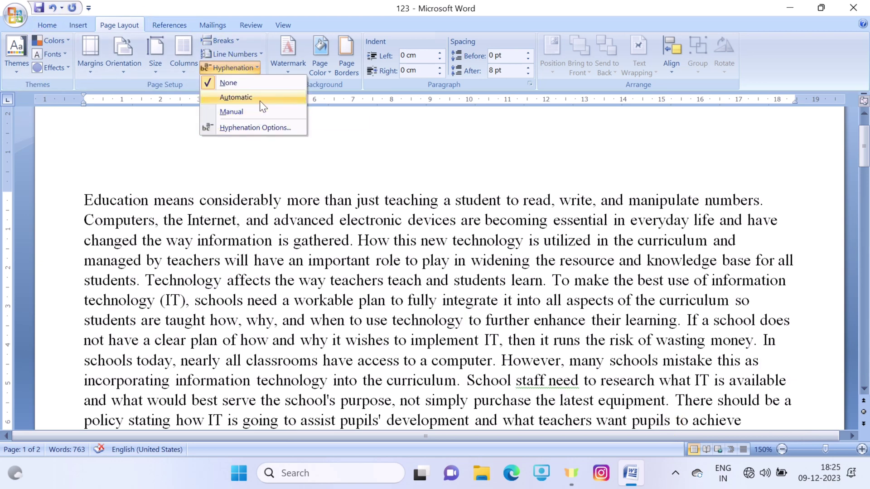
left_click(259, 98)
Highlight the word parts split at the line ends, such as "ma-", "stu-" and "in-", and set hyphenation back to None.
left_click(766, 243)
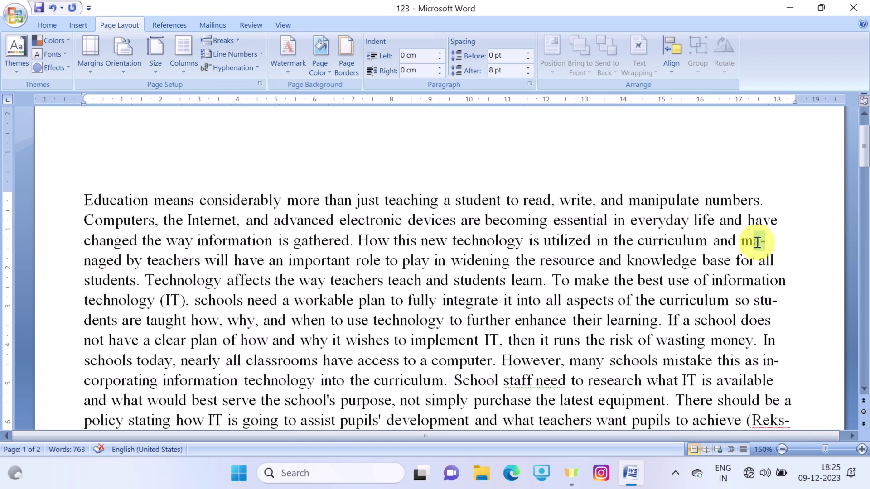
left_click_drag(742, 244, 770, 245)
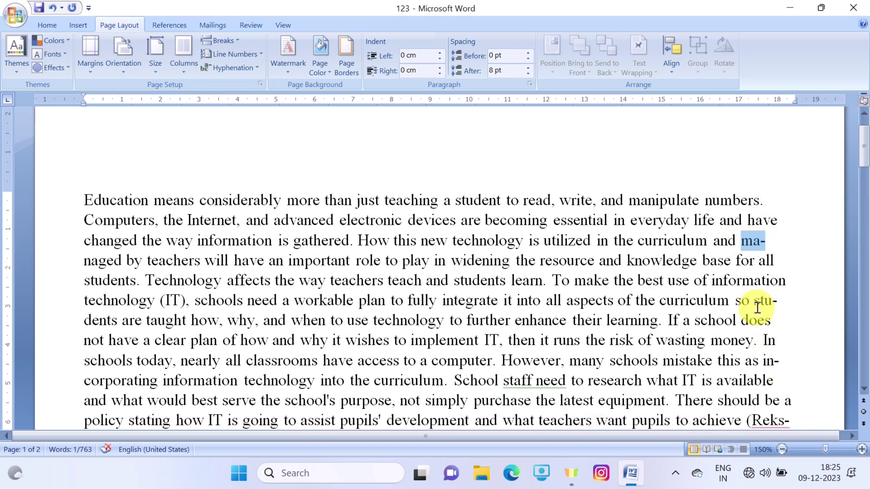
left_click_drag(753, 301, 775, 302)
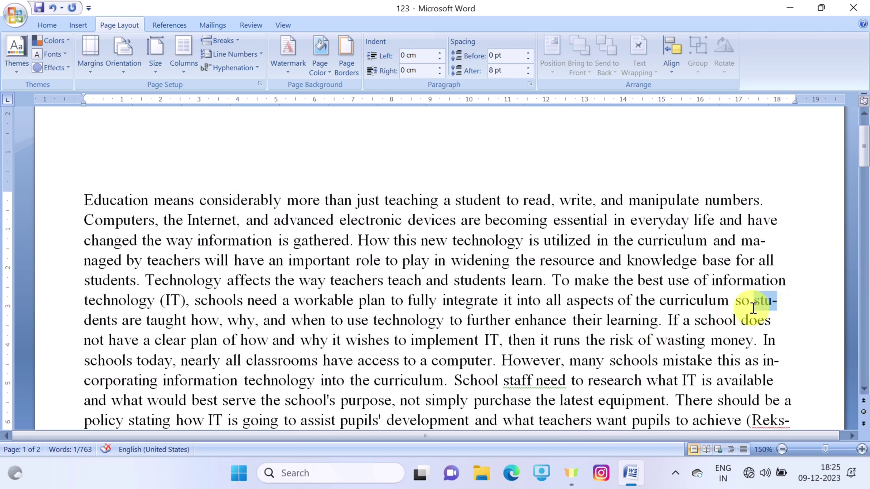
left_click(778, 303)
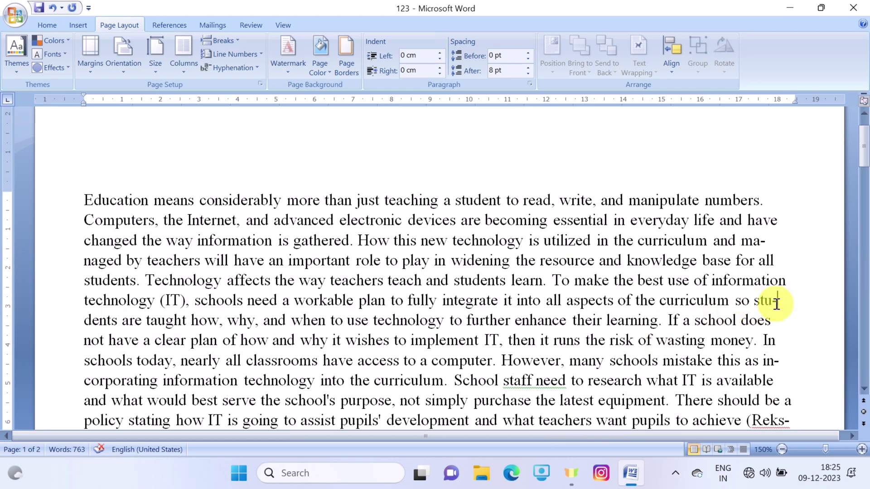
left_click_drag(768, 360, 780, 360)
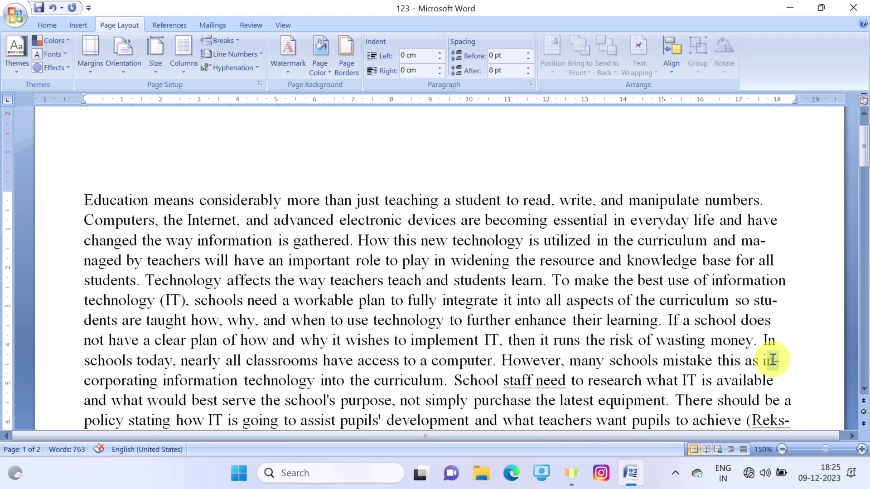
left_click(787, 414)
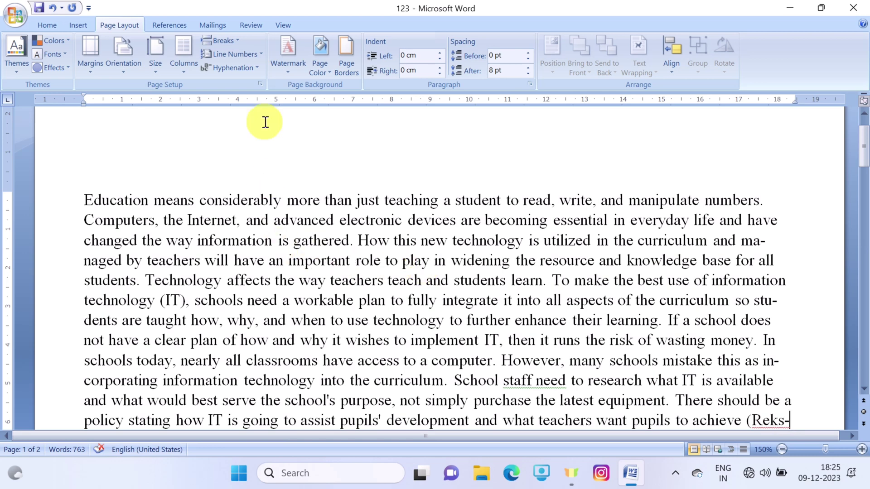
left_click(257, 69)
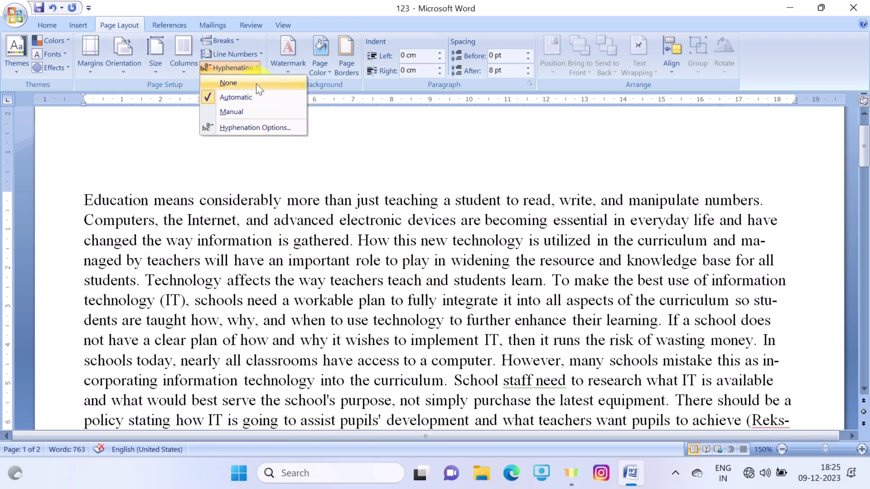
left_click(256, 83)
Open the Hyphenation options to view the hyphenation zone and consecutive hyphen limit, and close them without changes.
left_click(259, 71)
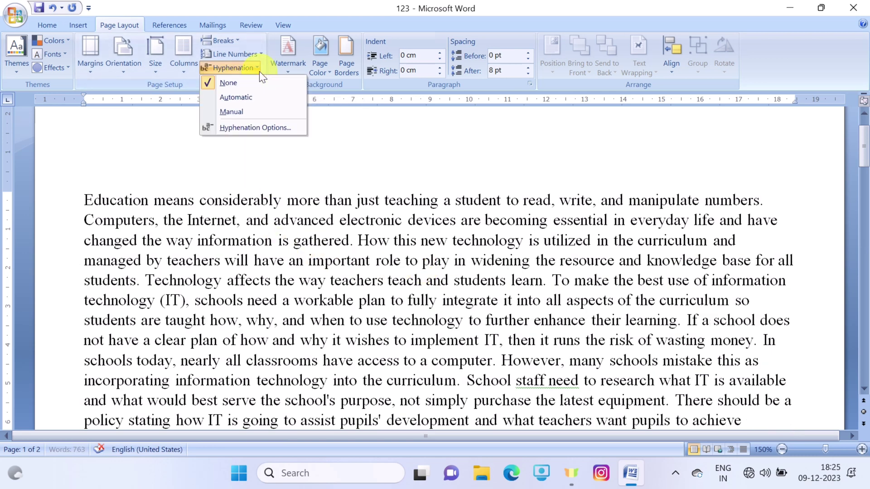
left_click(259, 126)
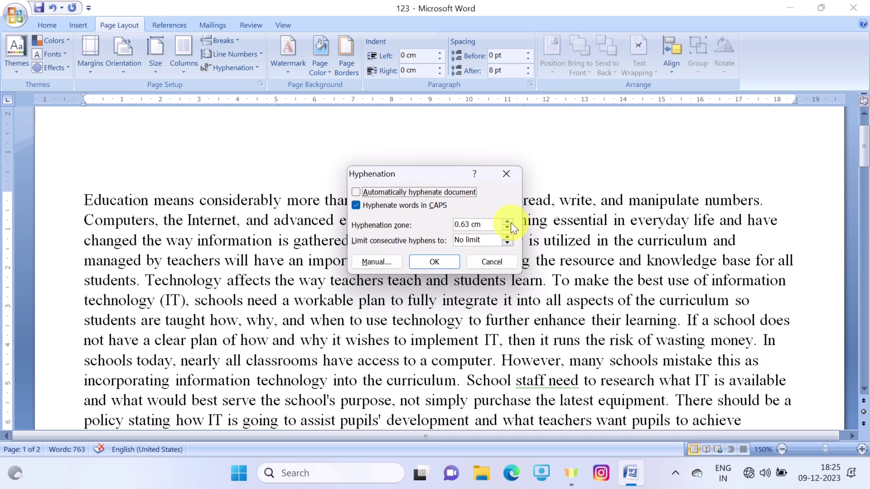
left_click(499, 174)
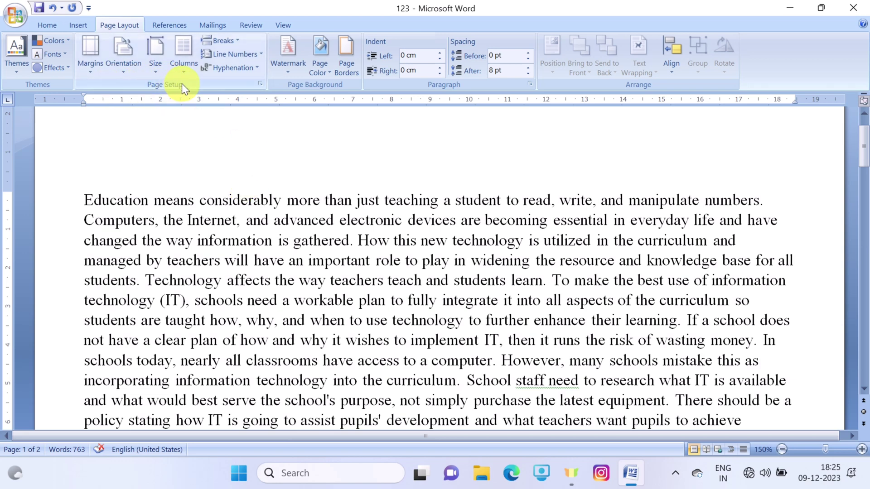
scroll(298, 222, "down", 1)
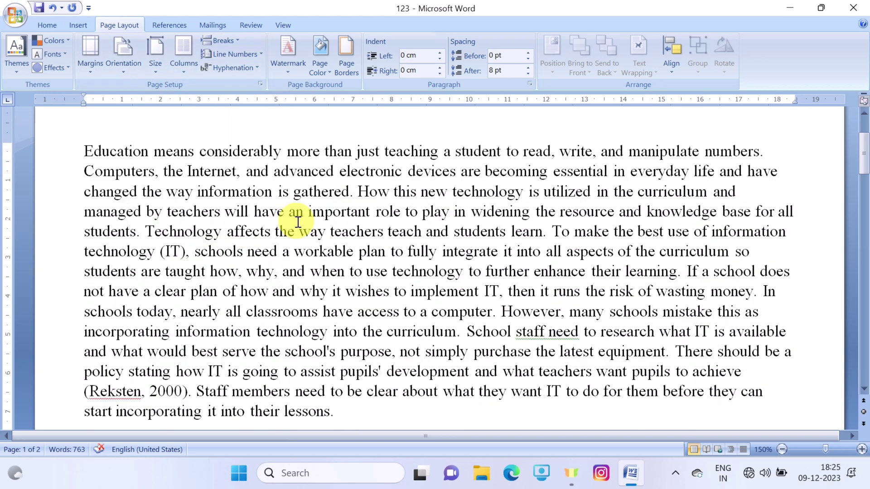
scroll(298, 222, "down", 1)
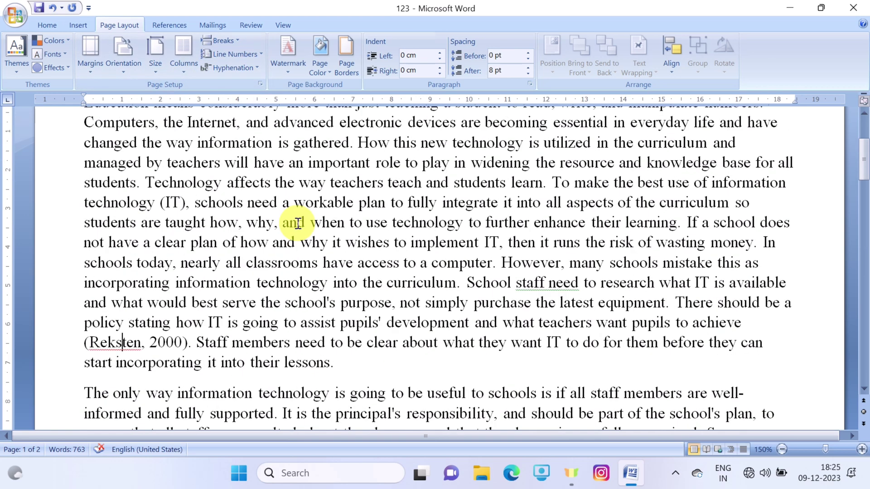